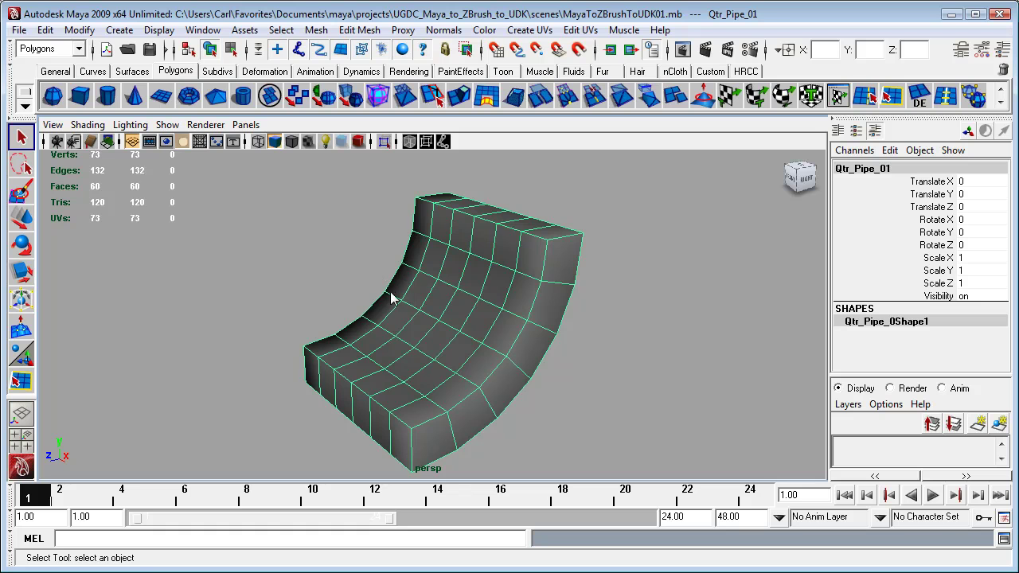
Open the static mesh exporter with the MEL command axmesh and enable Auto triangulate and Selected items only.
left_click_drag(551, 403, 574, 403, "alt")
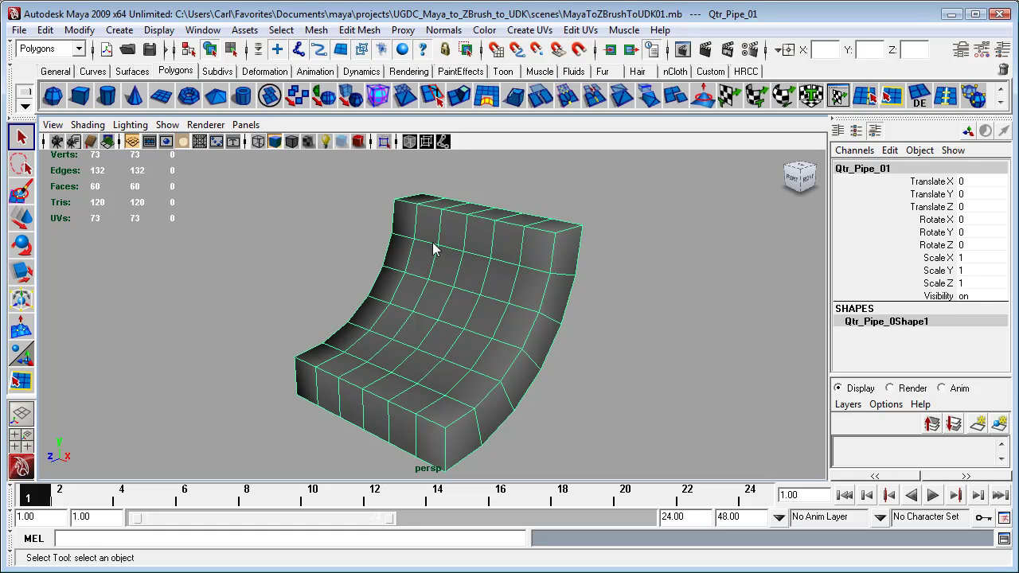
left_click(223, 539)
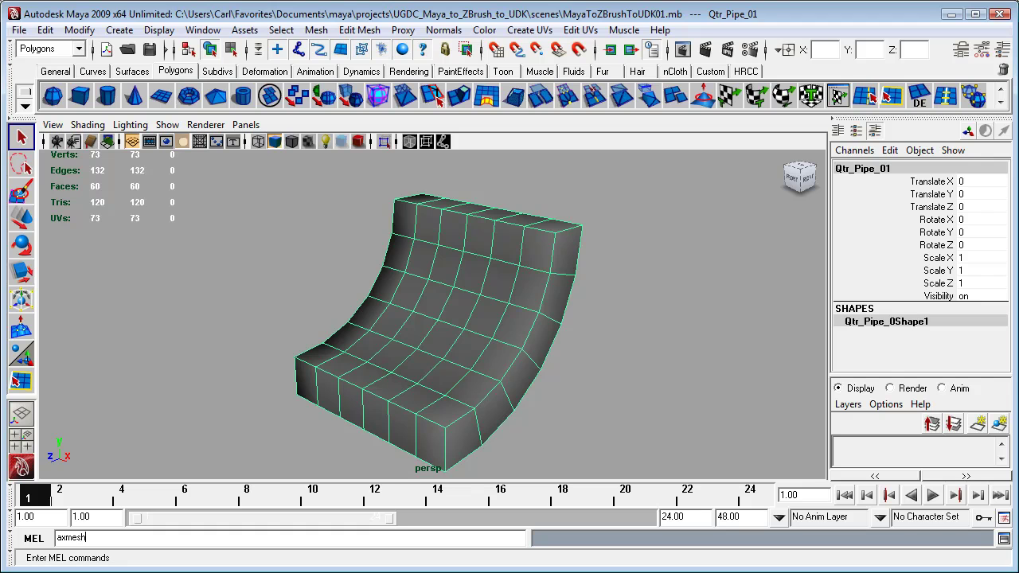
type("axmesh")
key("Return")
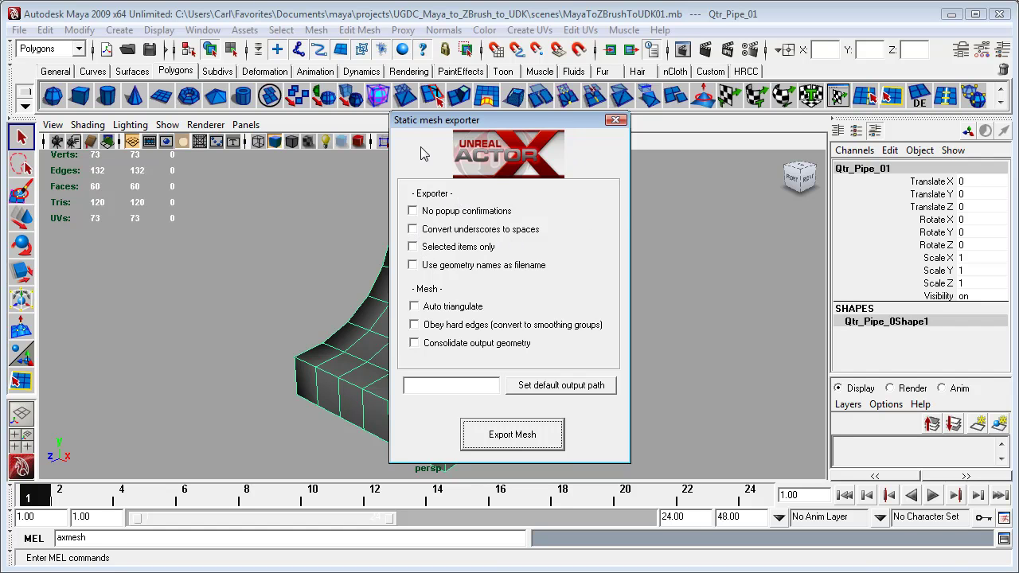
left_click_drag(472, 127, 627, 138)
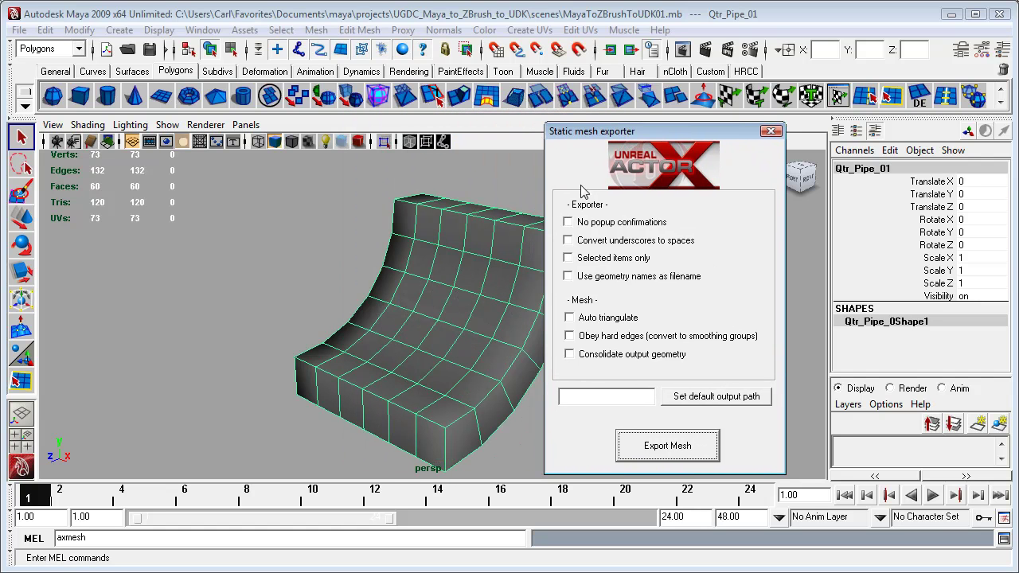
left_click(569, 317)
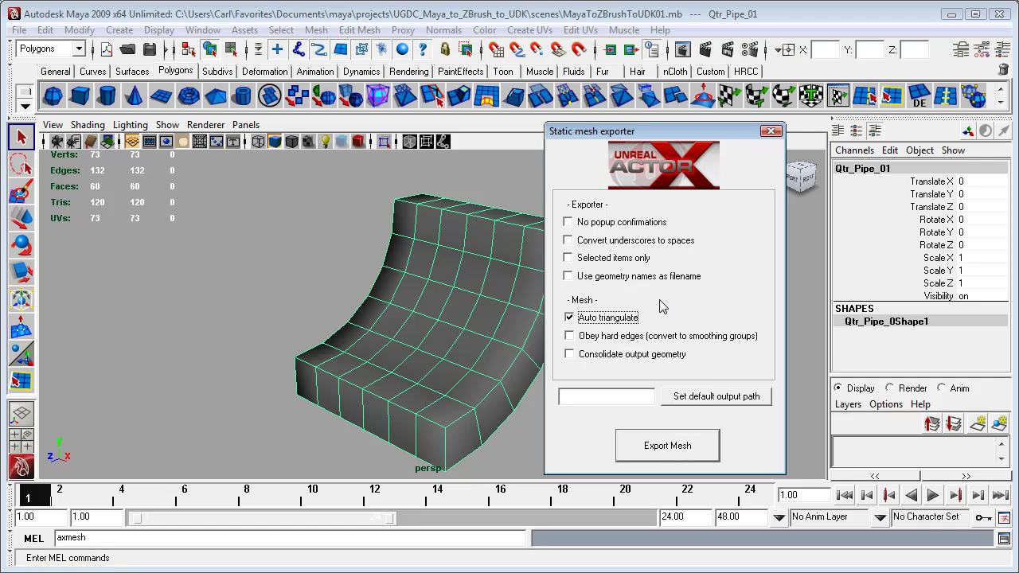
left_click(567, 258)
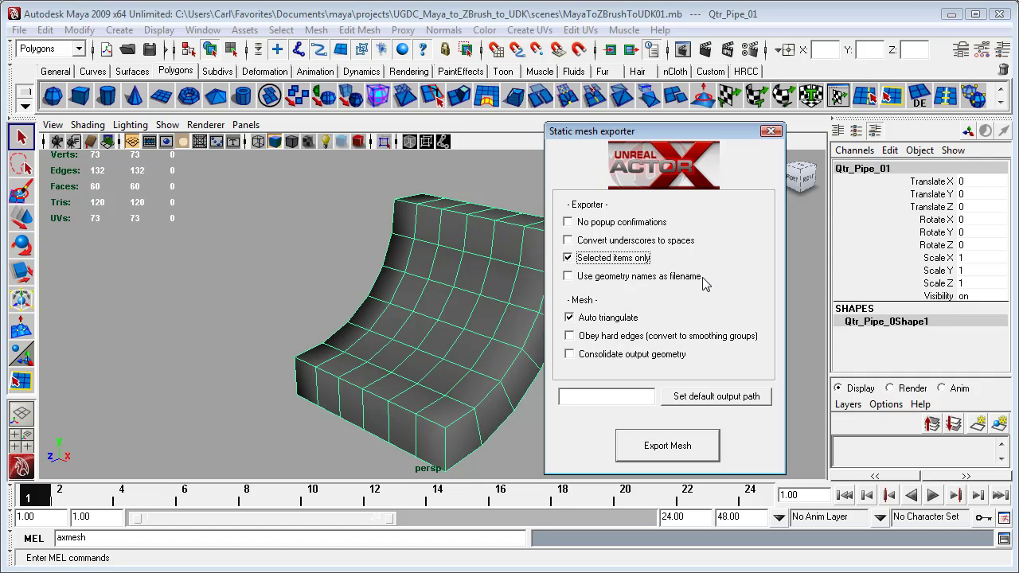
Export the quarter pipe mesh to the Documents\UDK folder as an ASE file named UGDC_Qtr_Pipe_01.
left_click(667, 445)
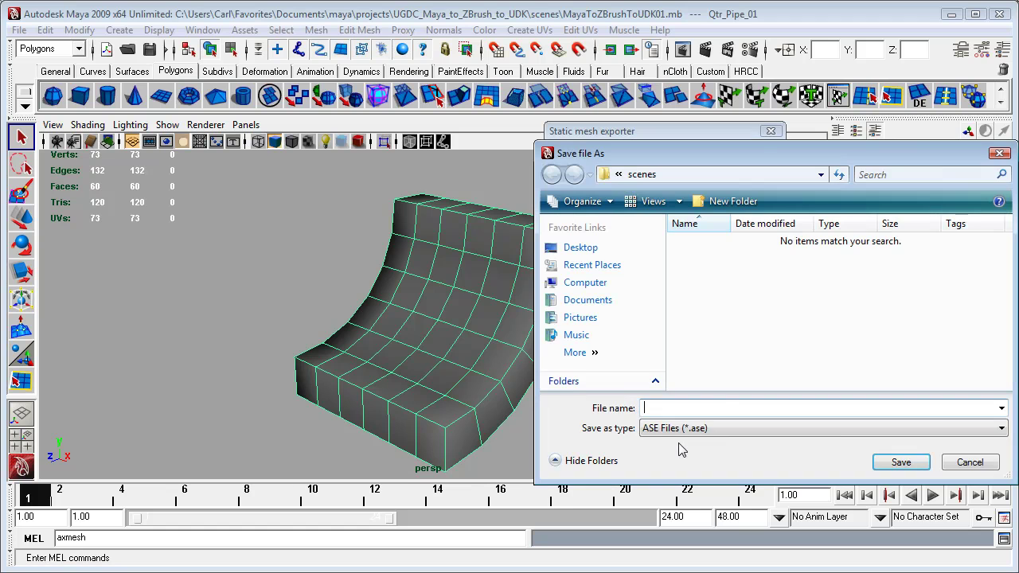
left_click_drag(762, 155, 591, 83)
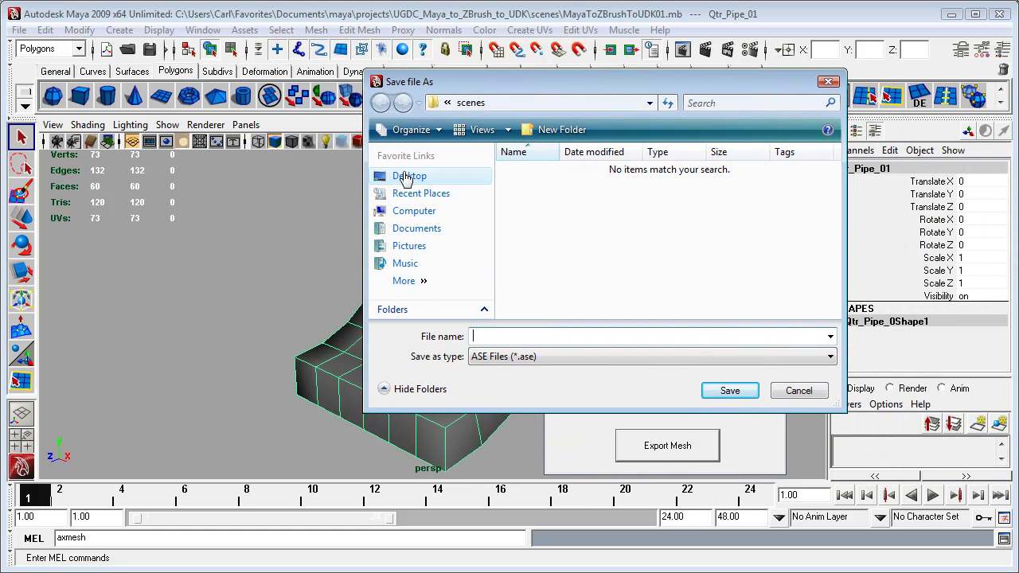
left_click(412, 231)
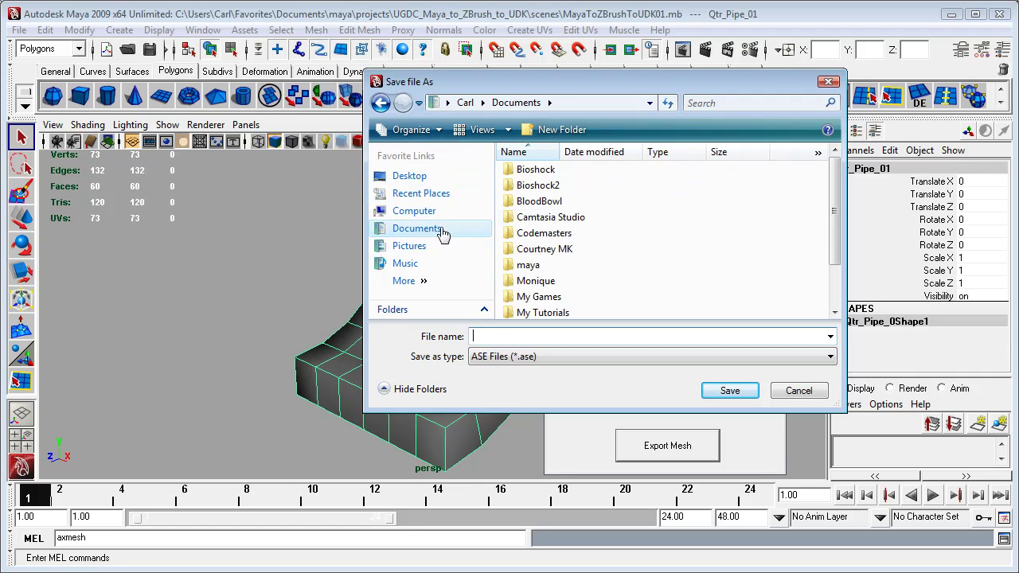
left_click_drag(834, 185, 833, 223)
double_click(525, 311)
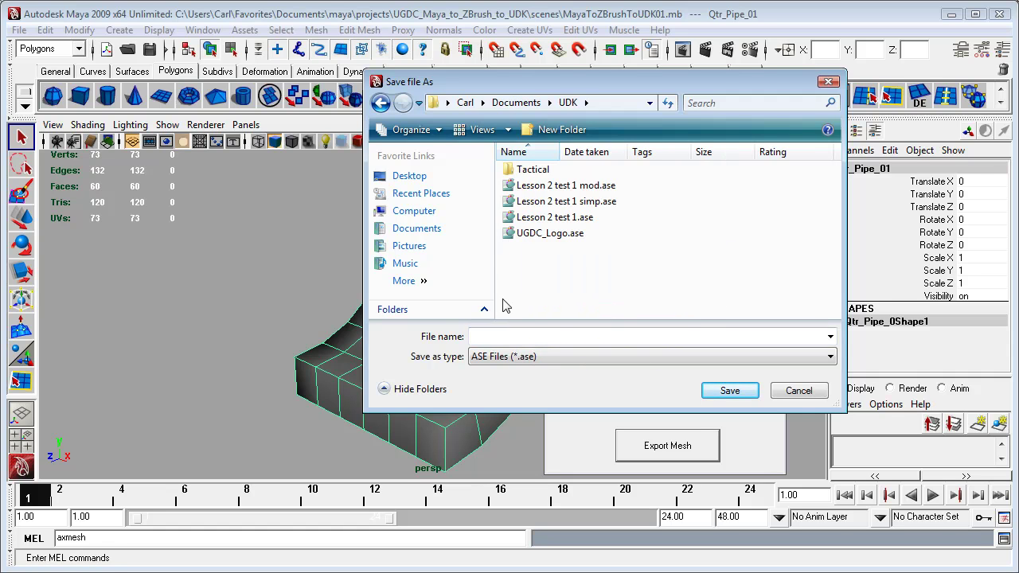
left_click(537, 336)
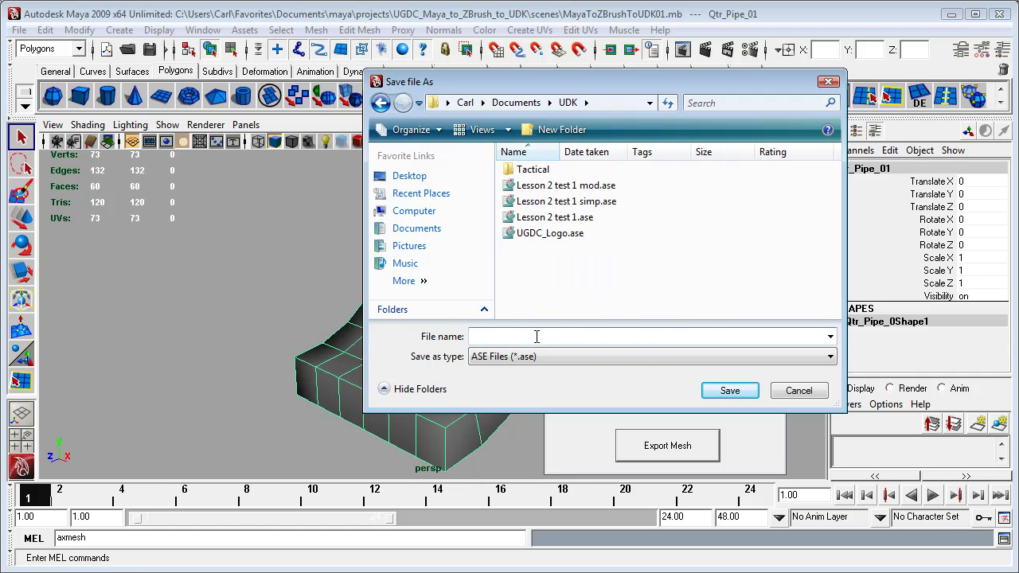
type("UGDC_Qtr_Pipe_01")
left_click(729, 391)
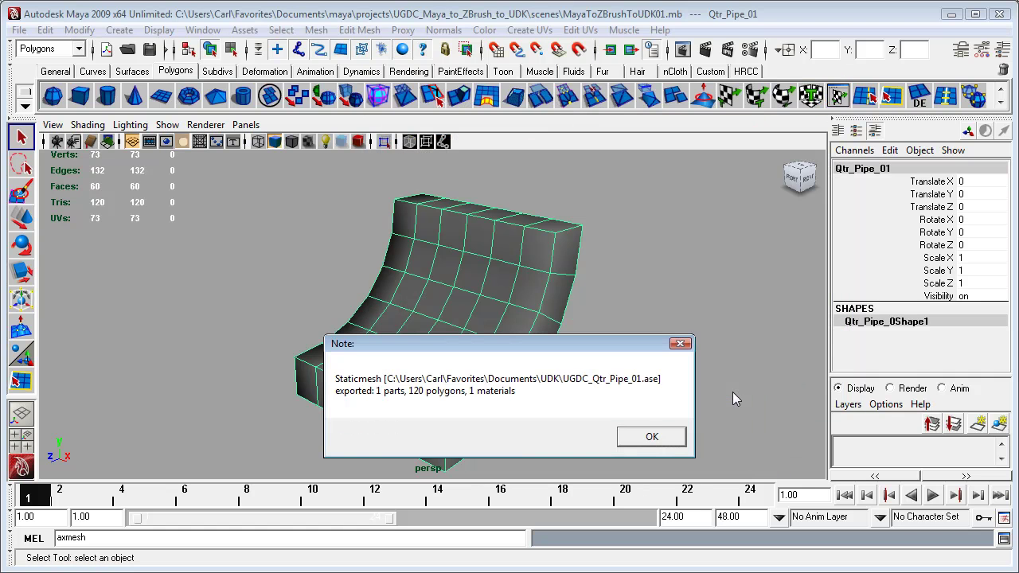
left_click(649, 439)
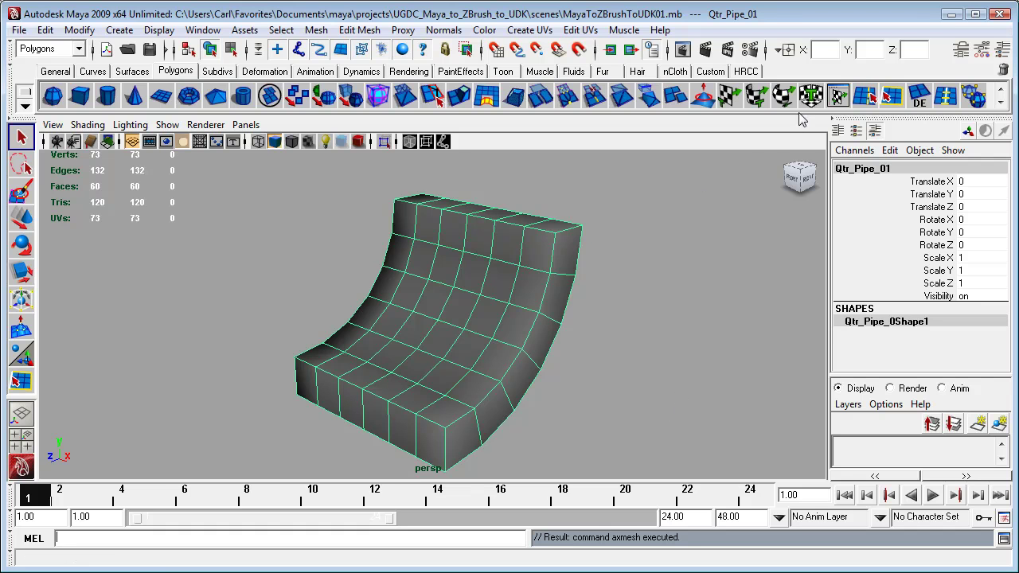
Switch to Unreal Development Kit and maximize the perspective viewport, aimed at the room's interior.
left_click(952, 14)
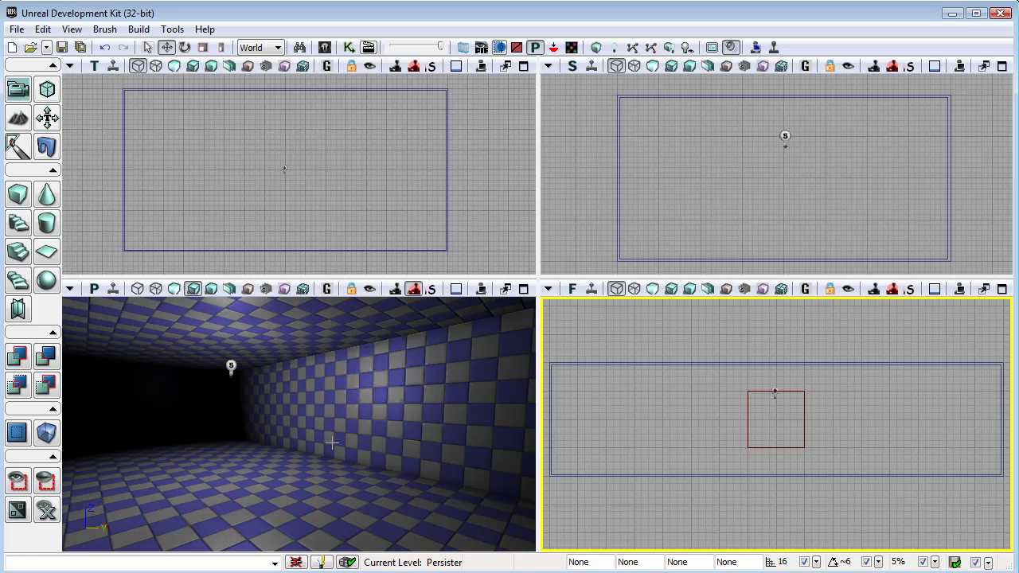
left_click(374, 483)
mouse_move(359, 477)
left_mouse_down()
mouse_move(344, 483)
mouse_move(358, 490)
mouse_move(360, 477)
left_mouse_up()
left_click(521, 290)
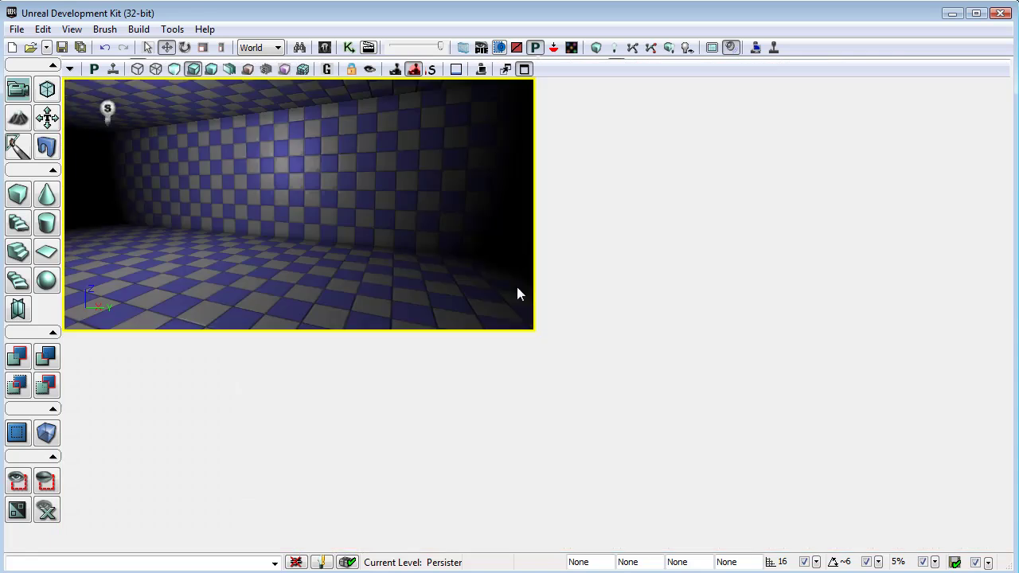
left_click_drag(423, 348, 414, 351)
left_click_drag(570, 341, 569, 340)
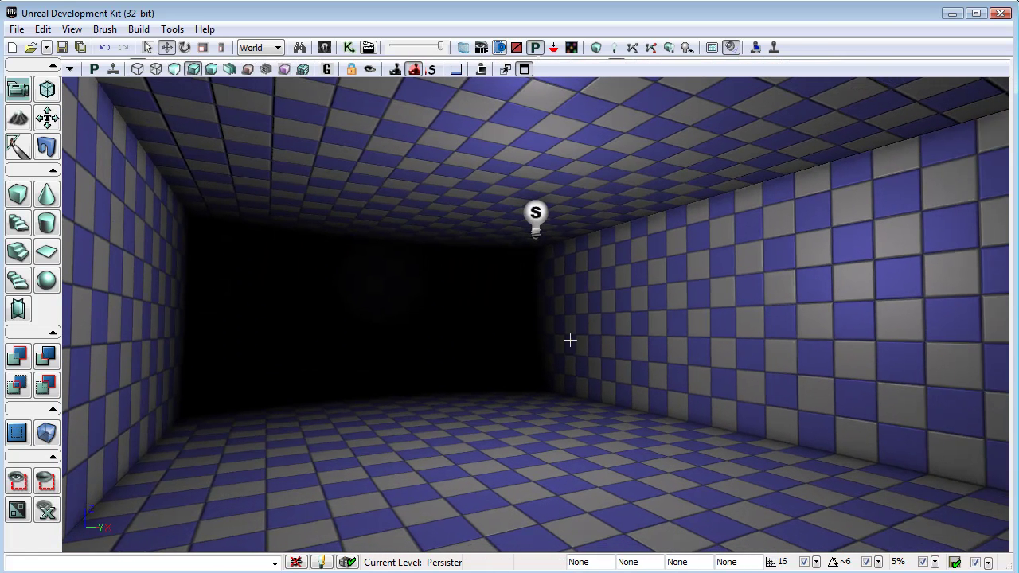
Import UGDC_Qtr_Pipe_01.ase from Documents\UDK into a new package named MAYAtoZBtoUDK.
left_click(324, 48)
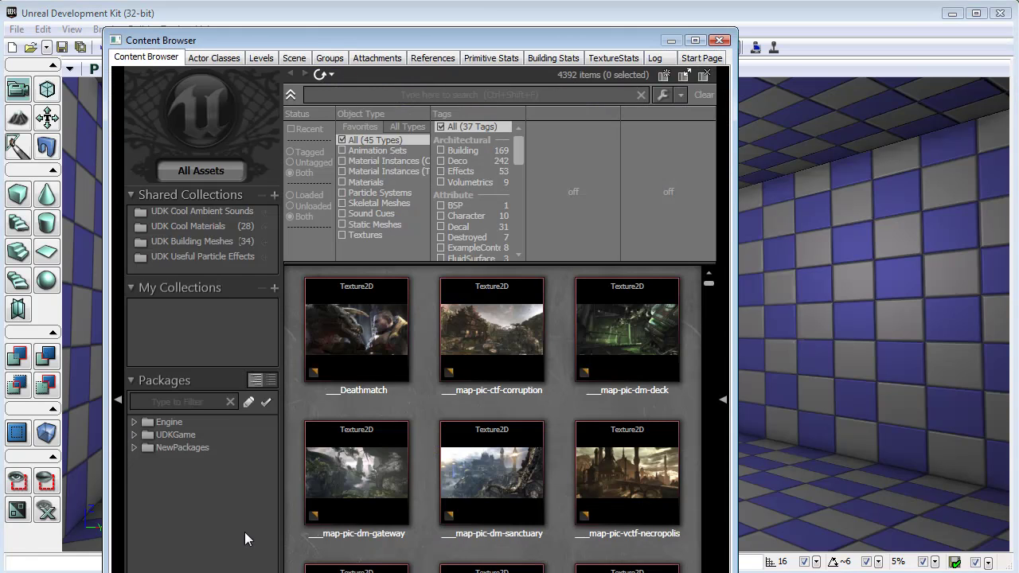
left_click(390, 567)
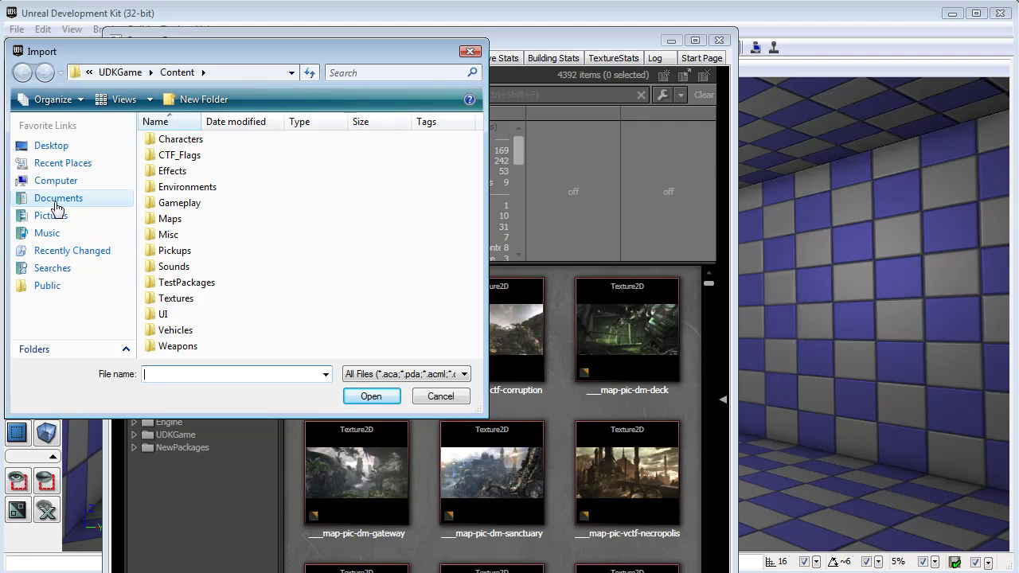
left_click(60, 198)
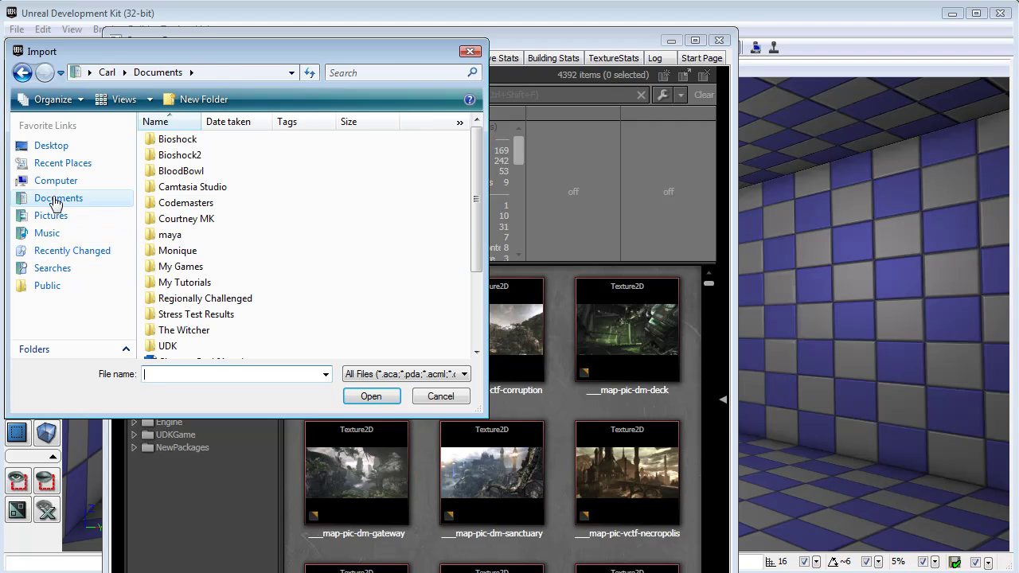
double_click(160, 346)
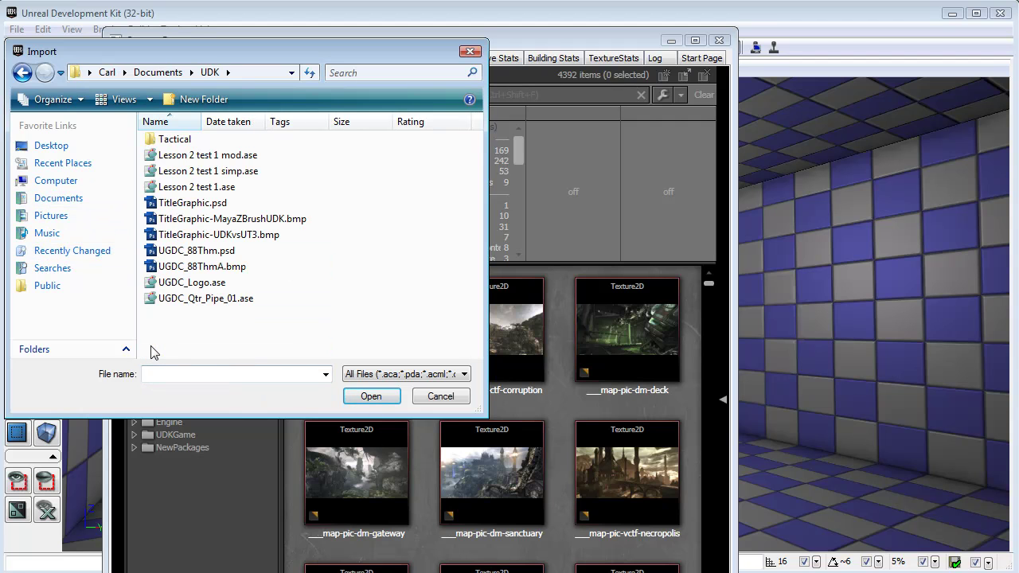
left_click(195, 300)
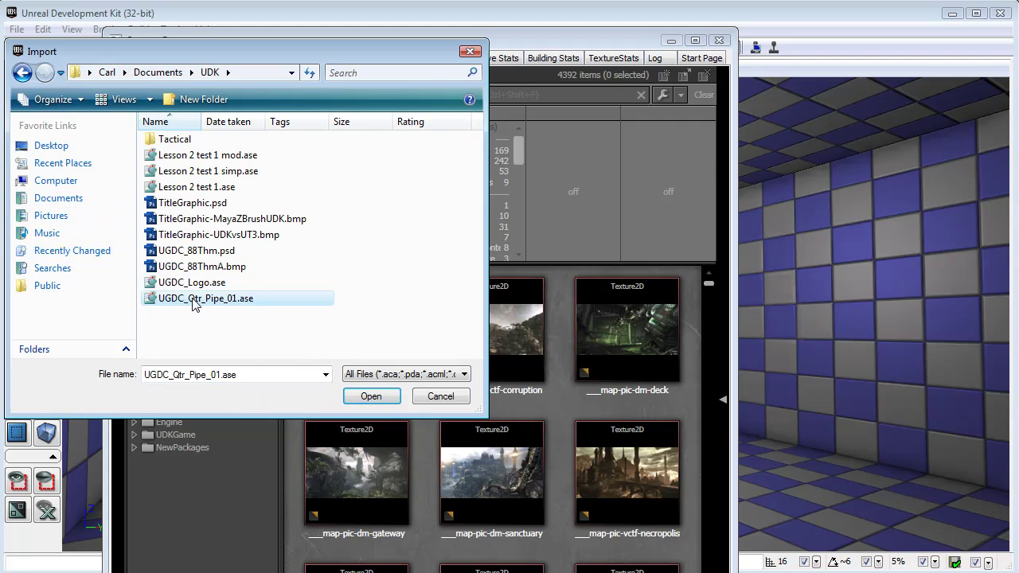
left_click(371, 396)
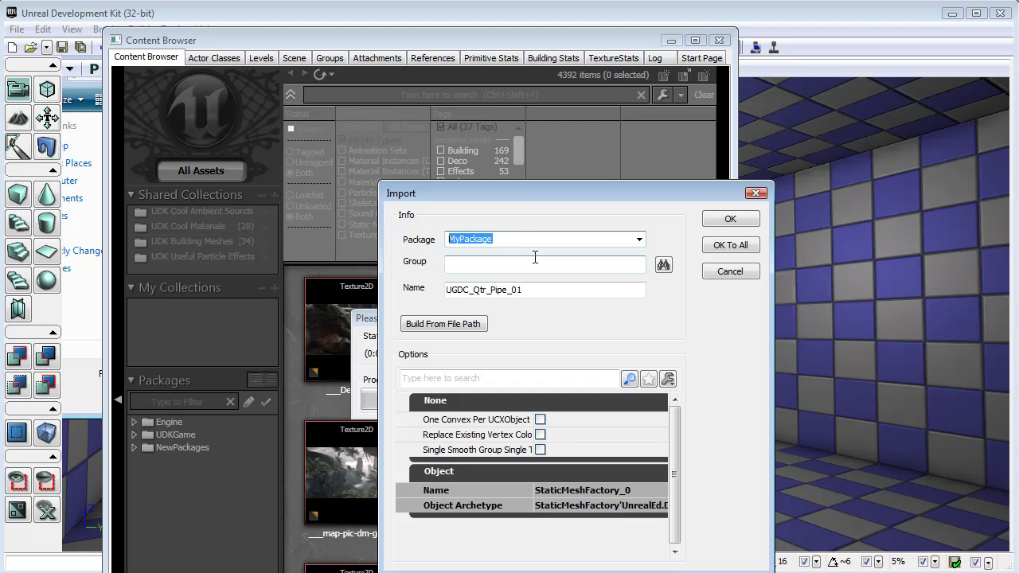
type("MAYAtoZBtoUD")
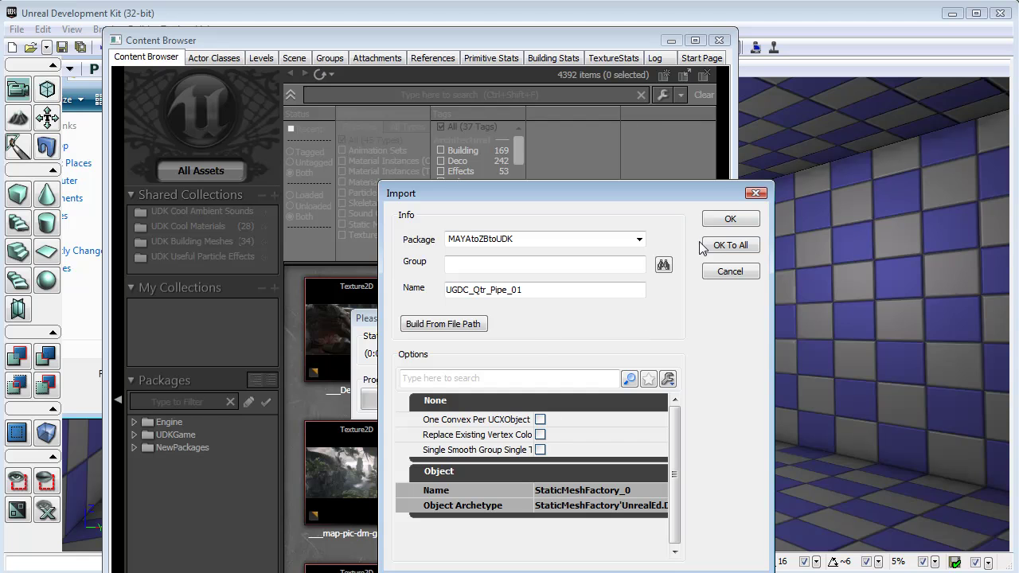
left_click(728, 220)
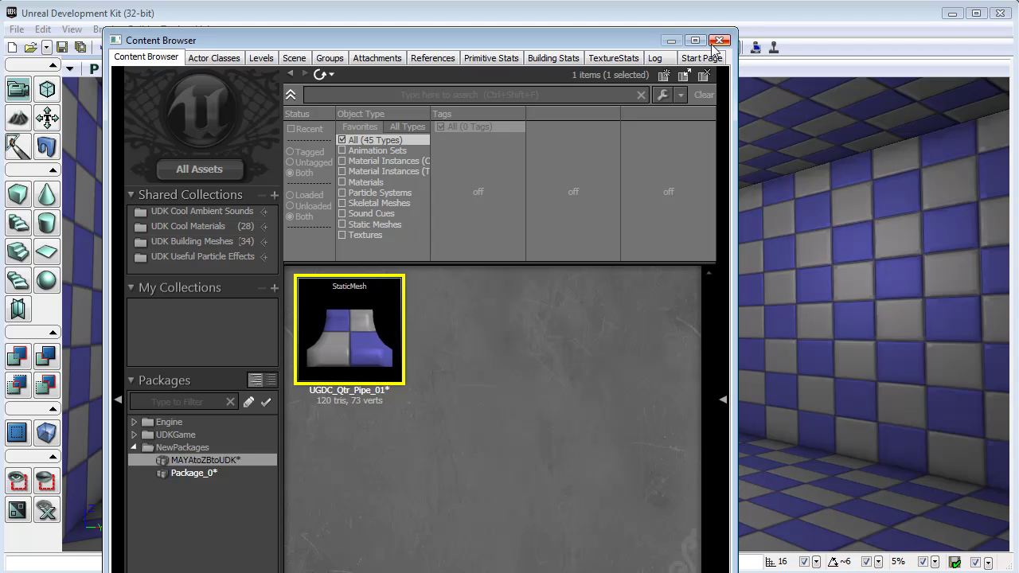
Place the UGDC_Qtr_Pipe_01 static mesh on the room's floor near the wall and close the Content Browser.
left_click_drag(345, 336, 837, 473)
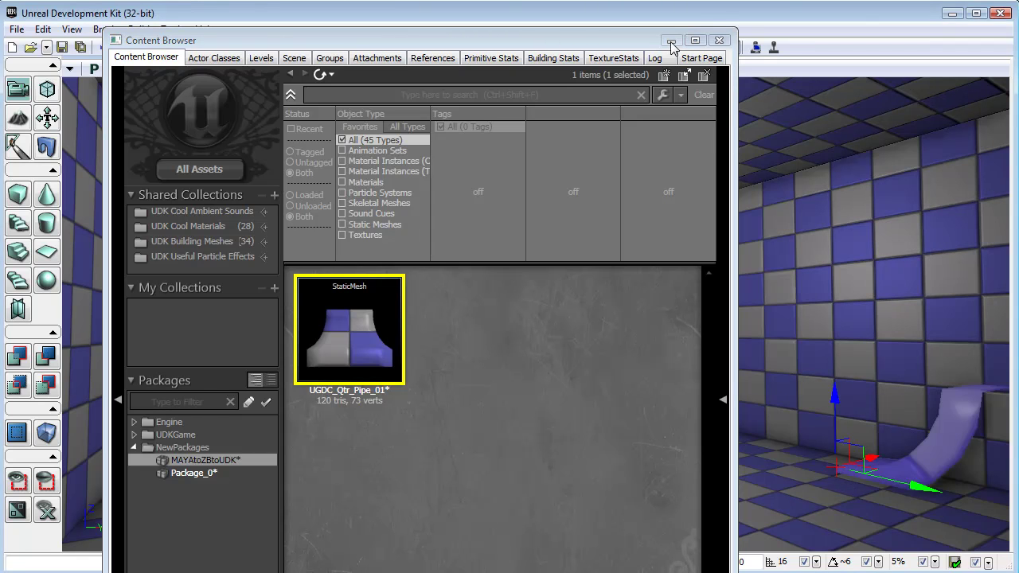
left_click(720, 42)
right_click_drag(636, 472, 546, 466)
left_click_drag(320, 510, 653, 526)
left_click_drag(751, 463, 716, 525)
right_click_drag(716, 525, 804, 525)
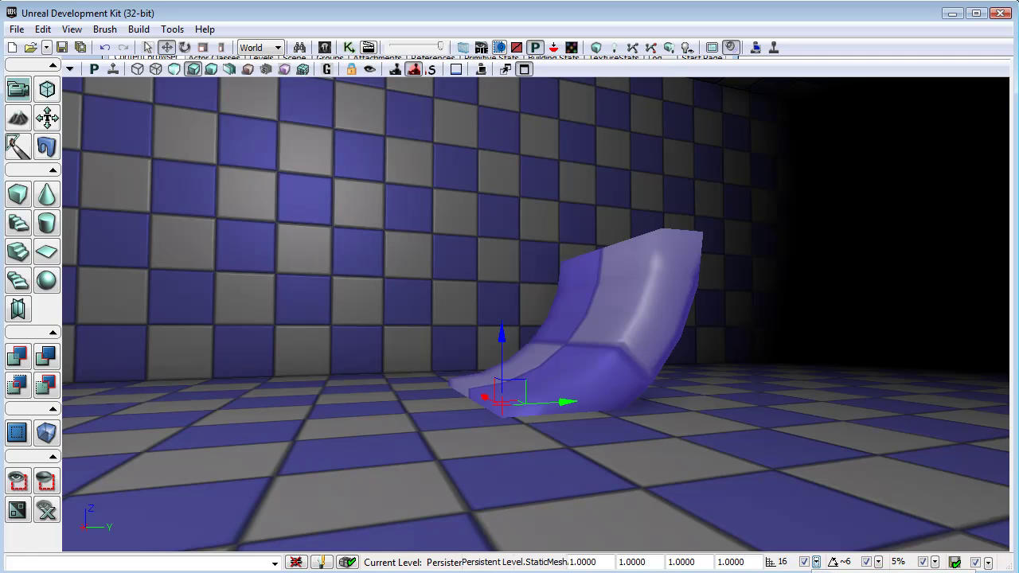
Set the movement grid snap to 8 and adjust the quarter pipe's height so it sits on the floor.
key("bracketleft")
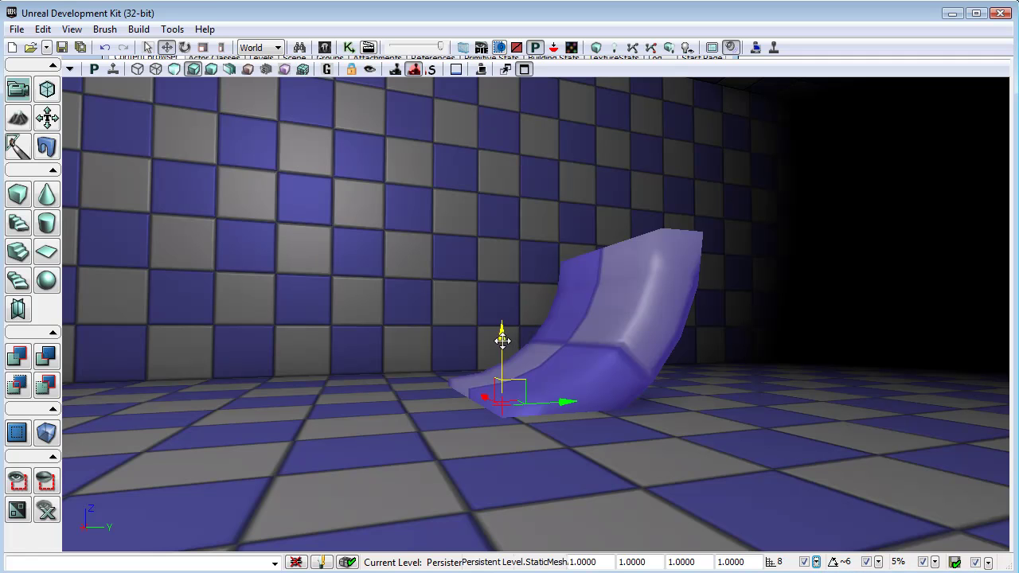
left_click_drag(504, 329, 350, 347)
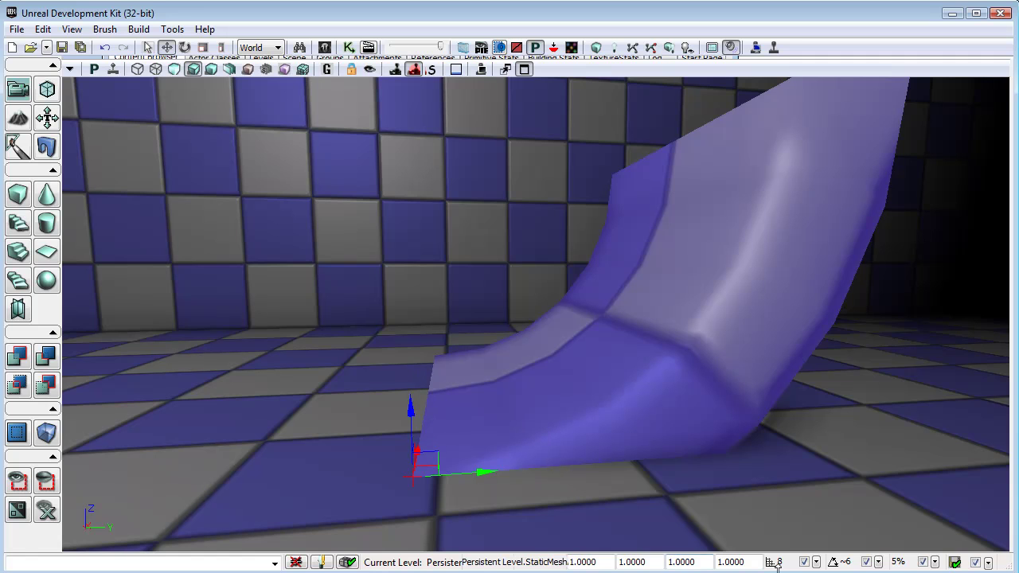
left_click_drag(551, 511, 560, 482)
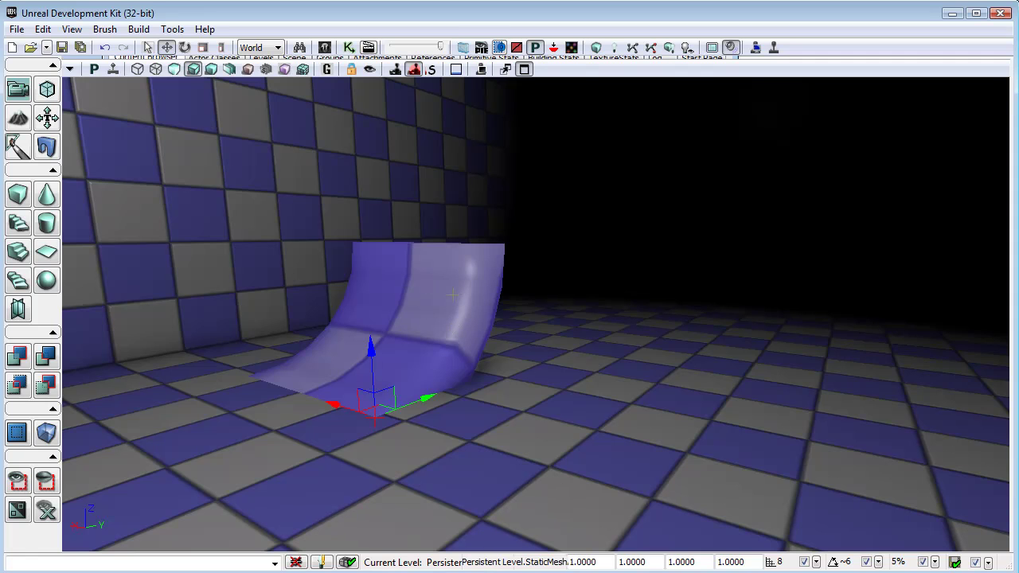
Choose Qtr_Pipe_Wall_Norm+A.bmp and Qtr_Pipe_Wall_RGBA.bmp for import from the data folder of the UGDC_Maya_to_ZBrush_to_UDK project in Documents\maya\projects.
left_click(325, 47)
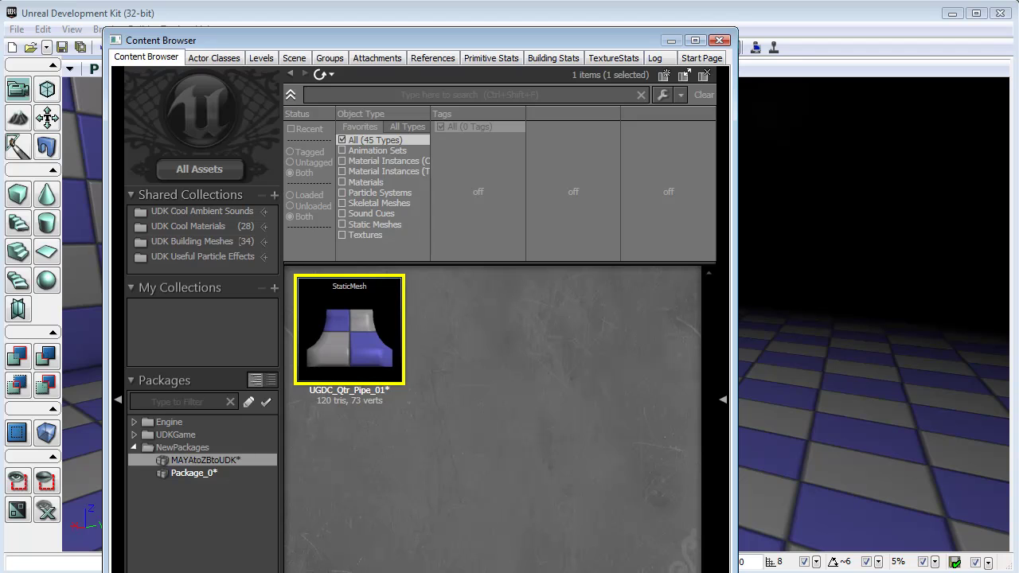
left_click(663, 75)
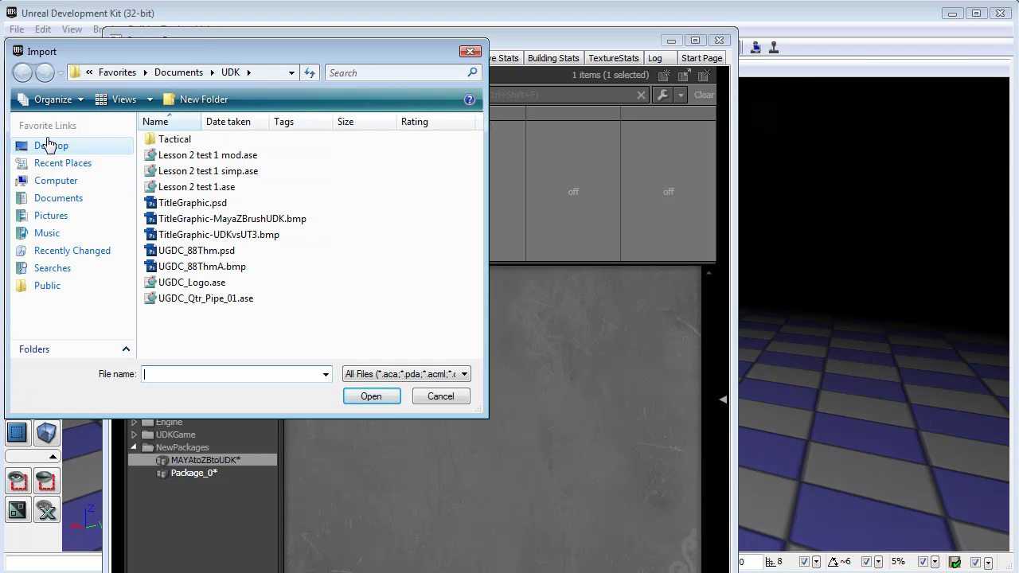
left_click(73, 199)
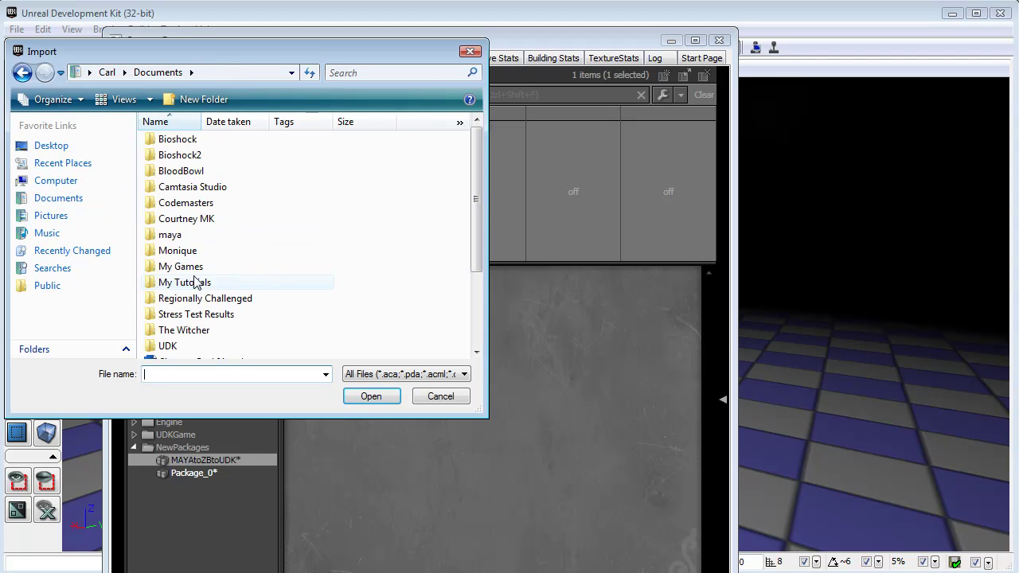
double_click(191, 234)
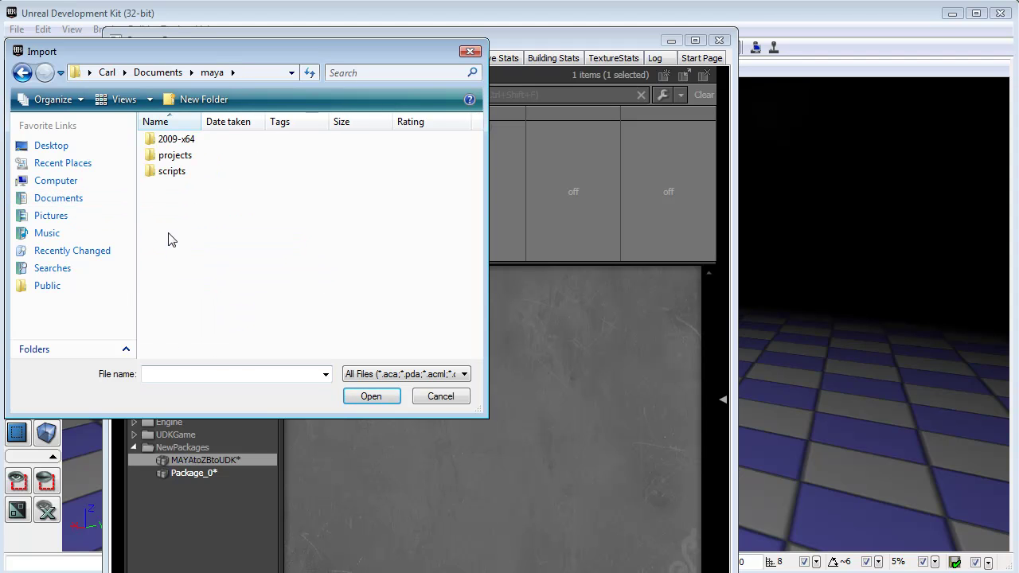
double_click(171, 156)
double_click(195, 202)
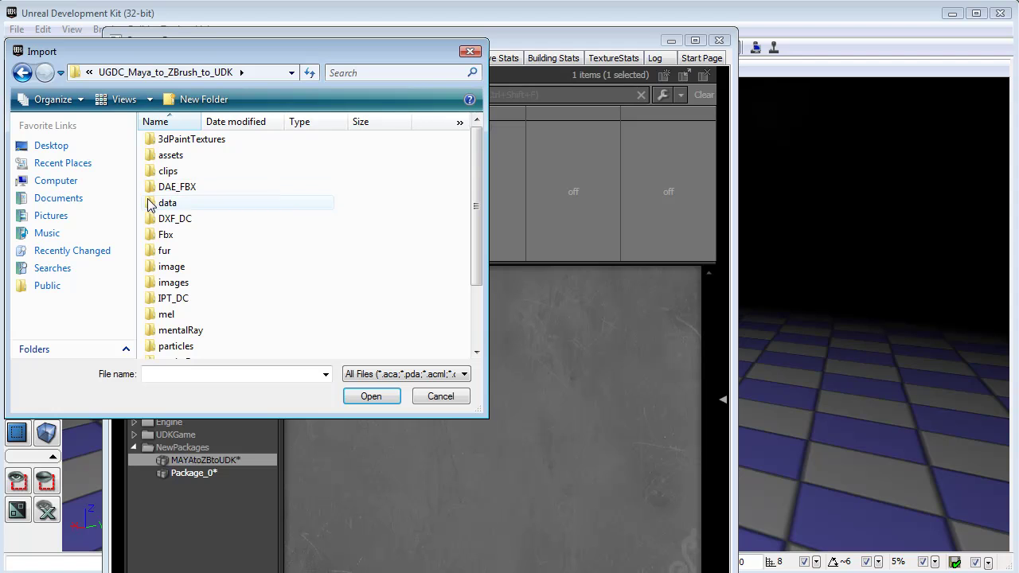
double_click(166, 203)
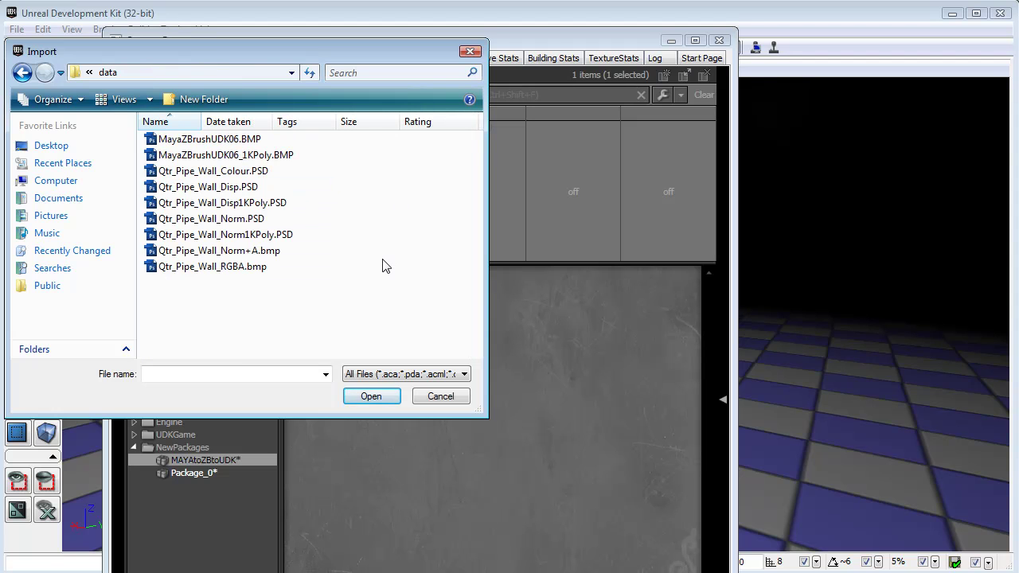
left_click(250, 251)
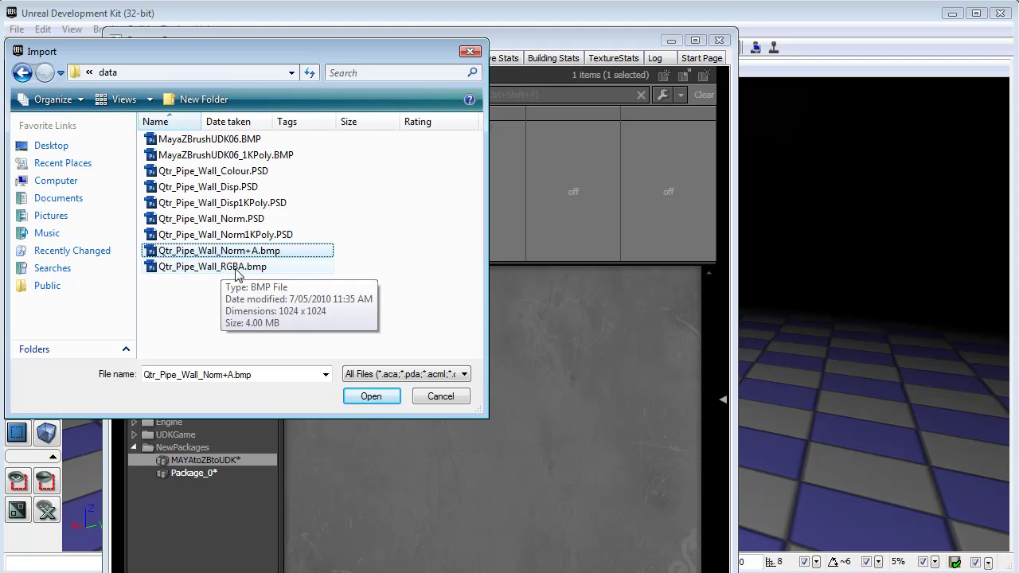
left_click(235, 272, "ctrl")
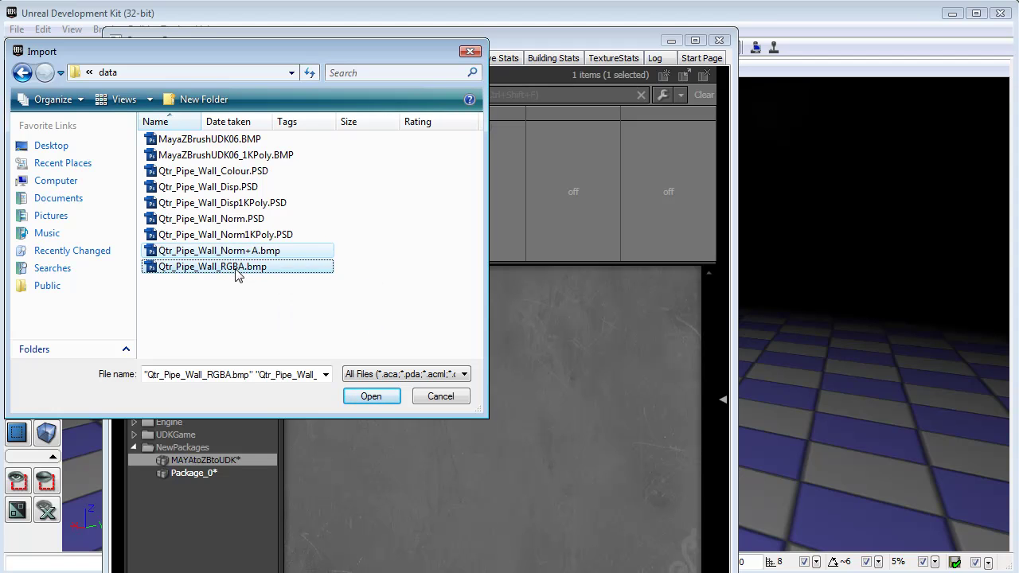
left_click(371, 396)
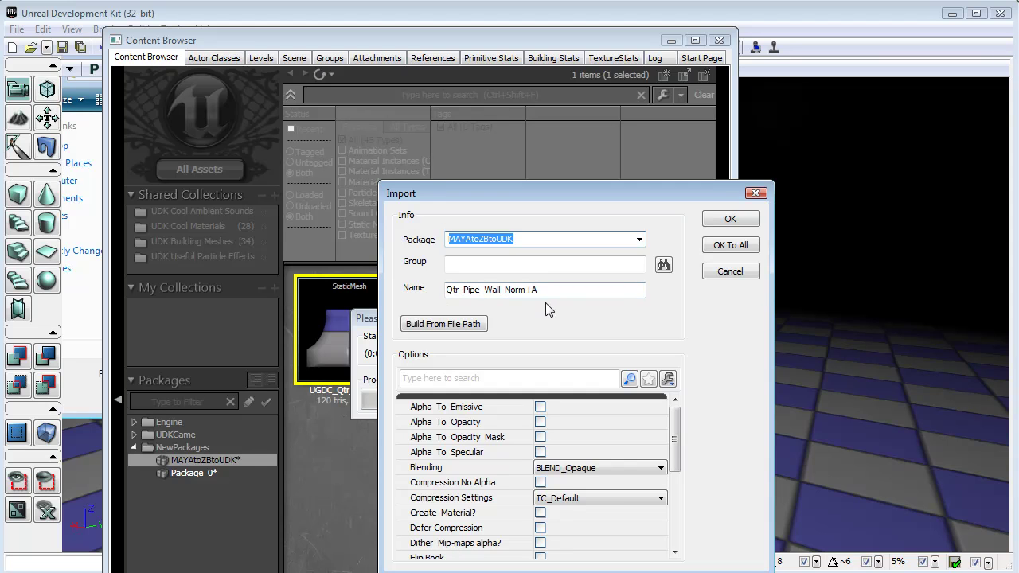
Import Qtr_Pipe_Wall_Norm+A into the MAYAtoZBtoUDK package with TC_NormalmapAlpha compression.
left_click(660, 497)
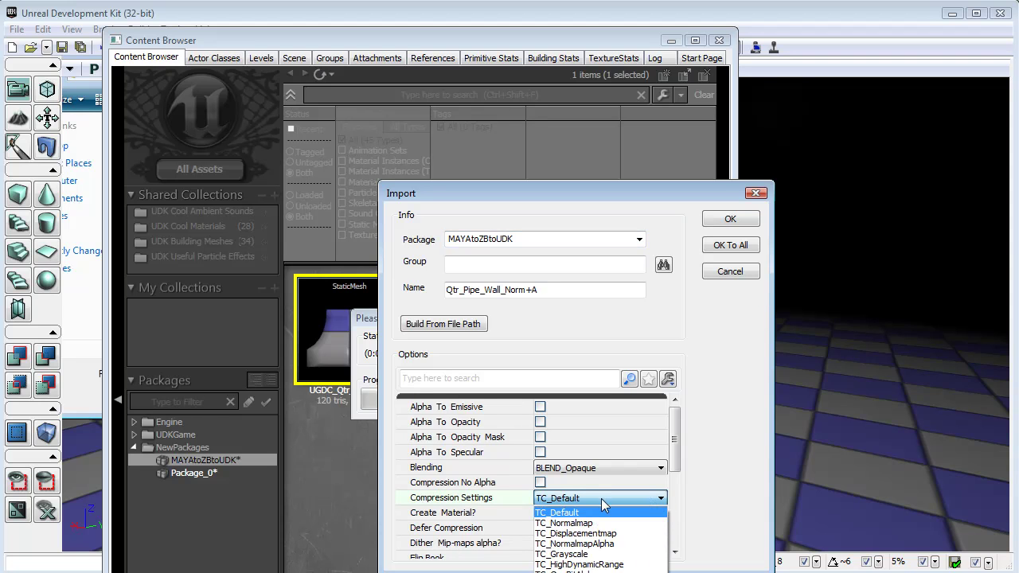
left_click(605, 543)
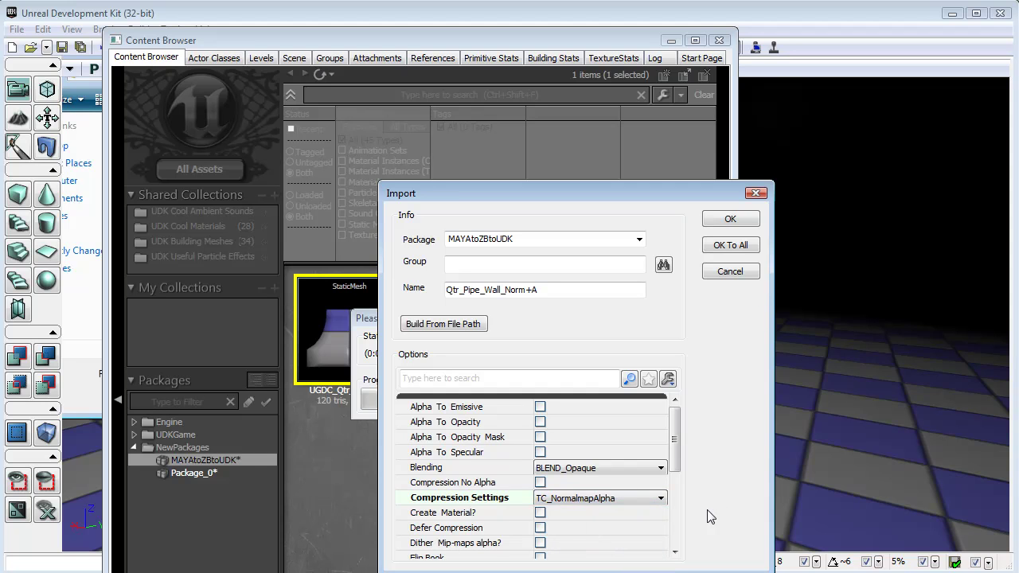
left_click(731, 220)
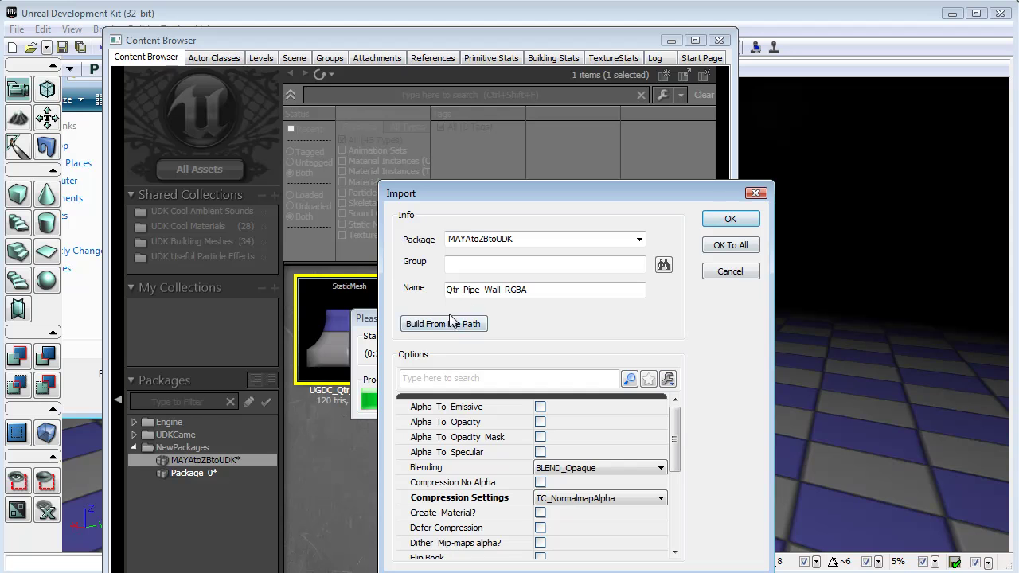
Import Qtr_Pipe_Wall_RGBA into the MAYAtoZBtoUDK package with TC_Default compression.
left_click(661, 498)
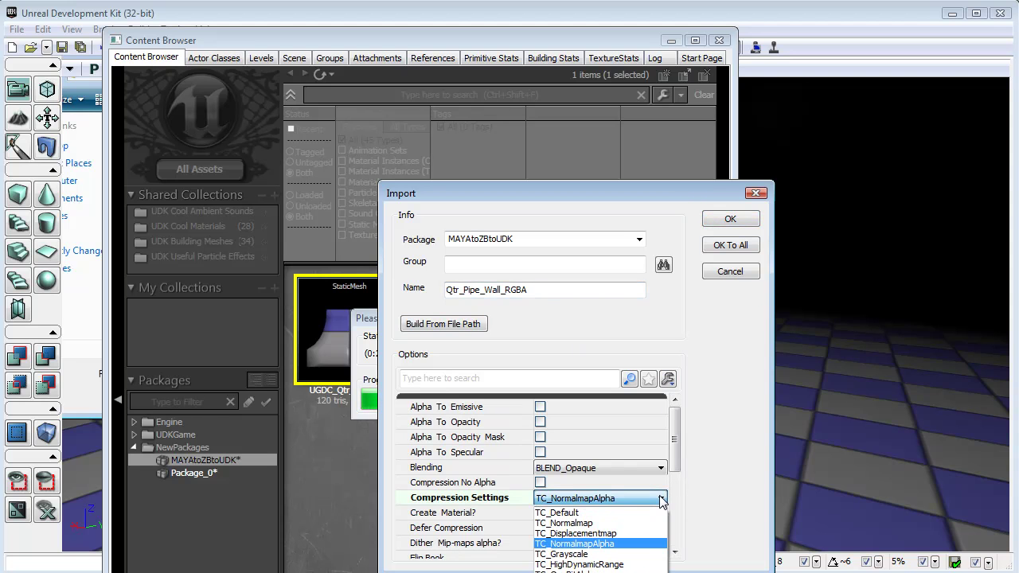
left_click(565, 514)
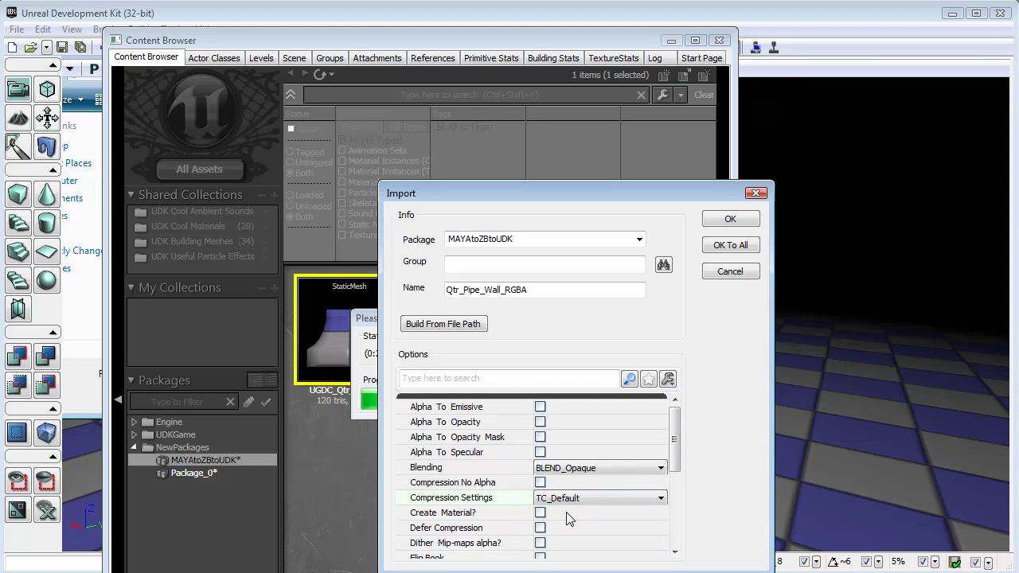
left_click(731, 220)
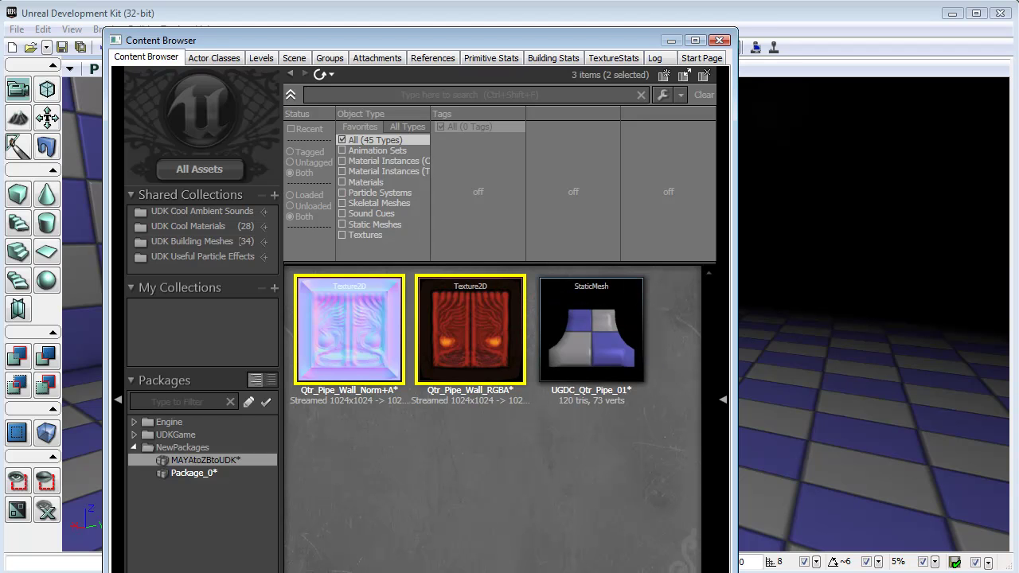
Create a new material named Qtr_Pipe_Wall_01_Mat from the Qtr_Pipe_Wall_RGBA texture in the MAYAtoZBtoUDK package.
left_click_drag(568, 572, 568, 559)
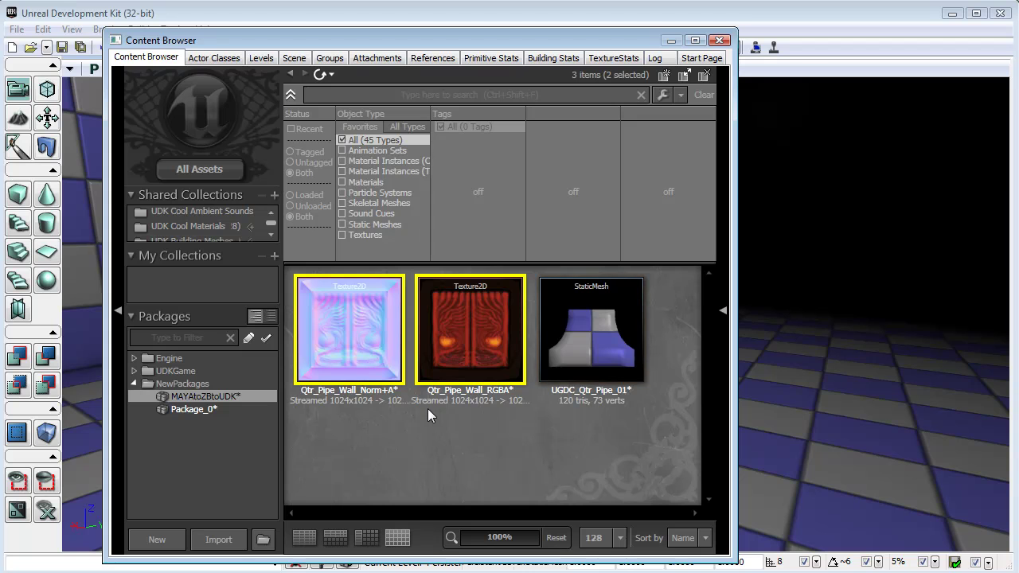
left_click(468, 310)
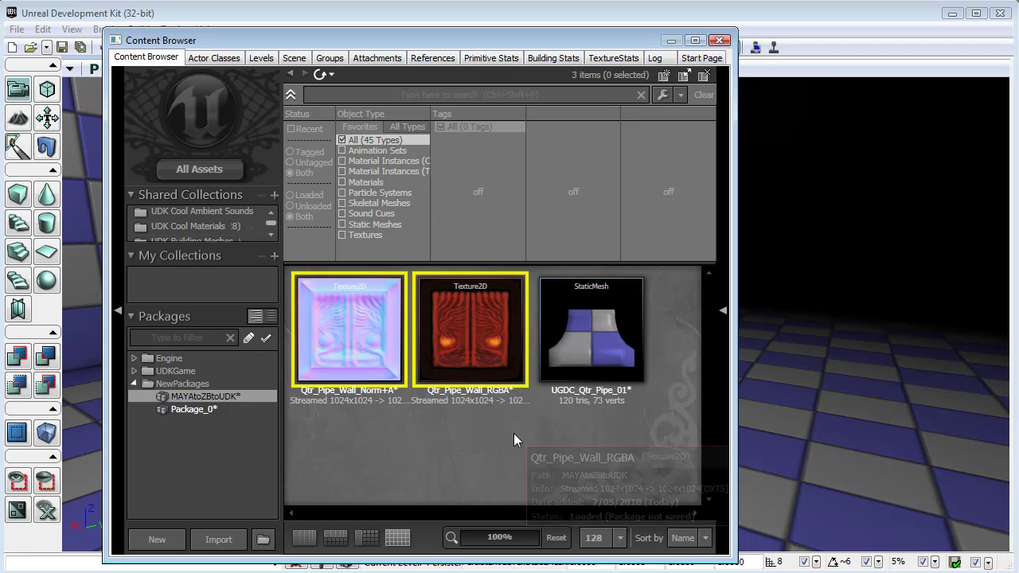
right_click(453, 319)
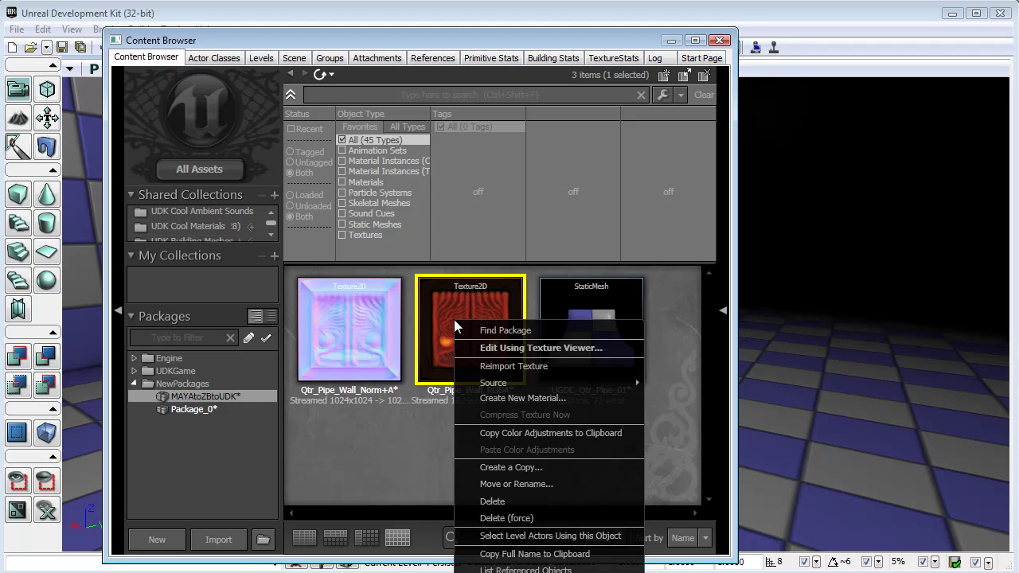
left_click(543, 397)
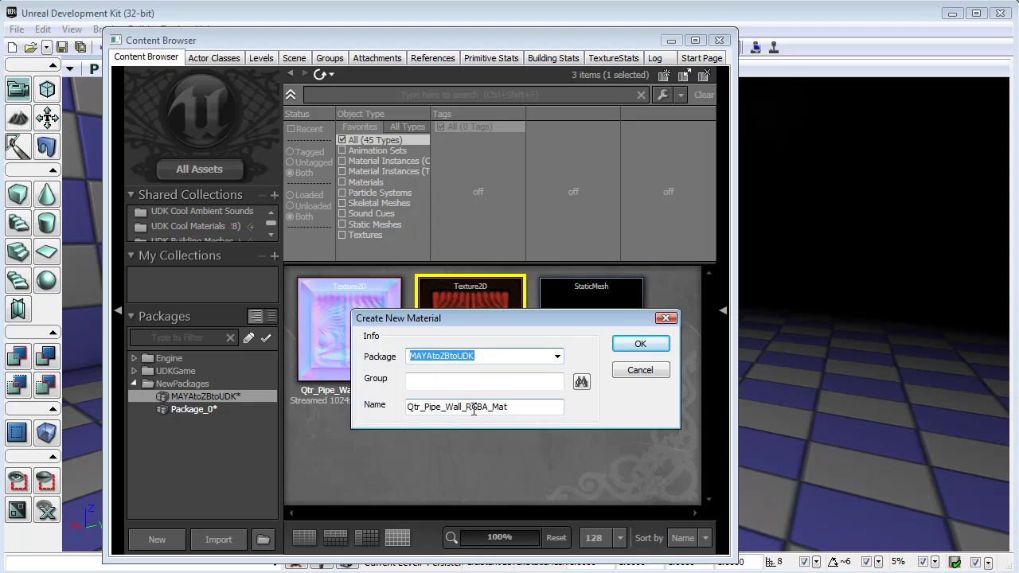
left_click_drag(466, 406, 493, 406)
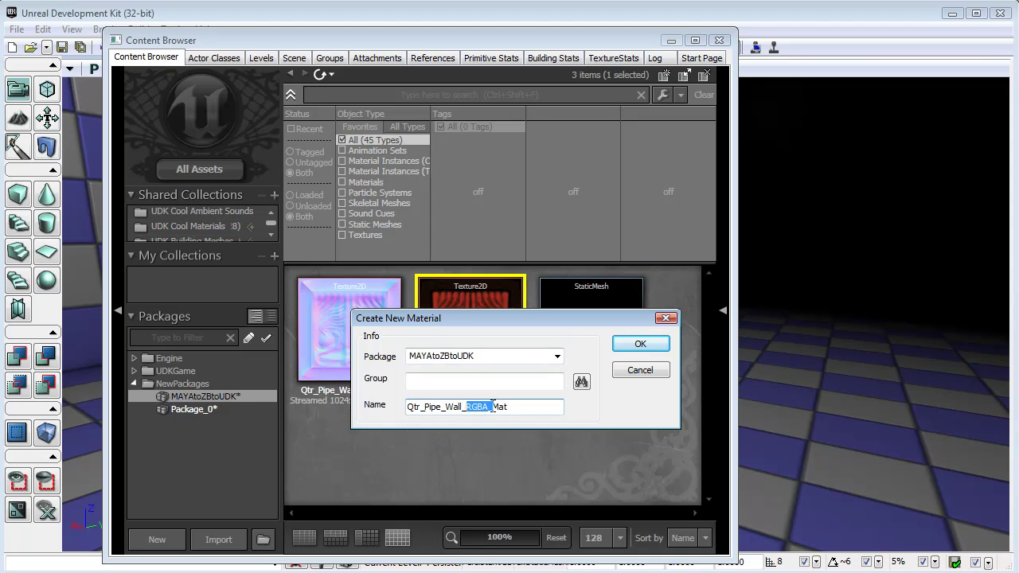
key("BackSpace")
type("01")
left_click(640, 343)
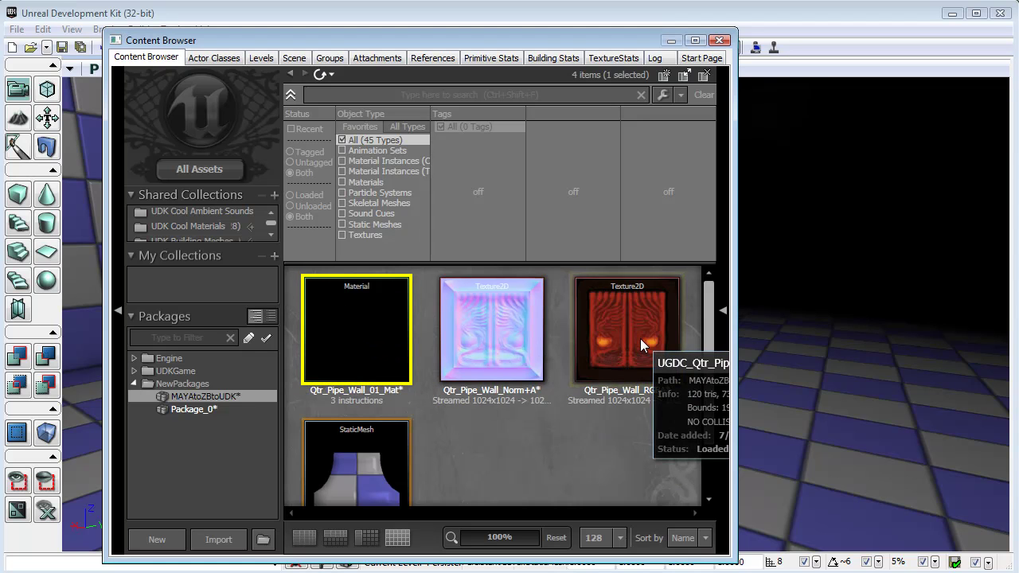
Open Qtr_Pipe_Wall_01_Mat in the Material Editor, fit its window on screen and give the material properties more room.
mouse_move(358, 316)
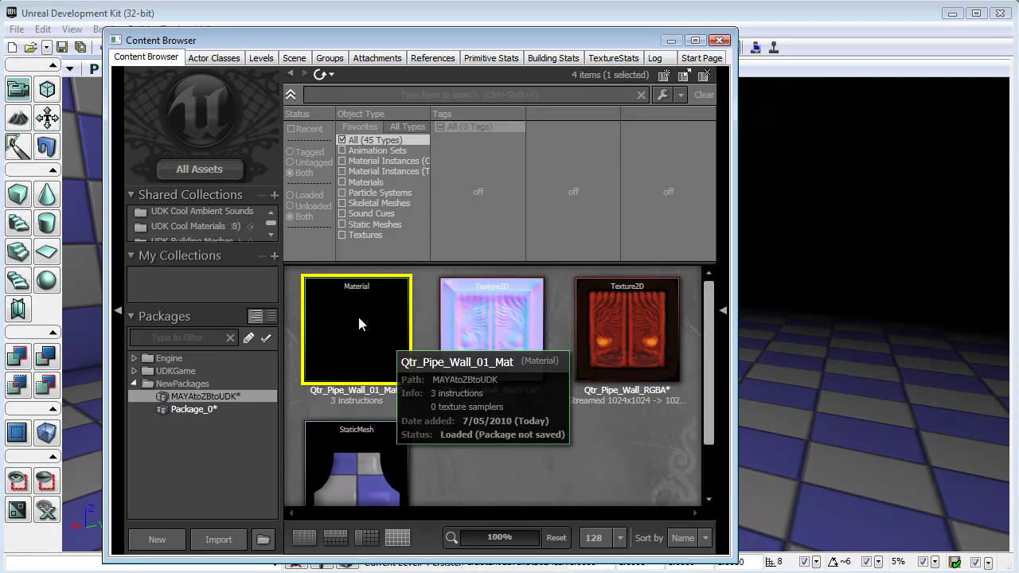
double_click(358, 316)
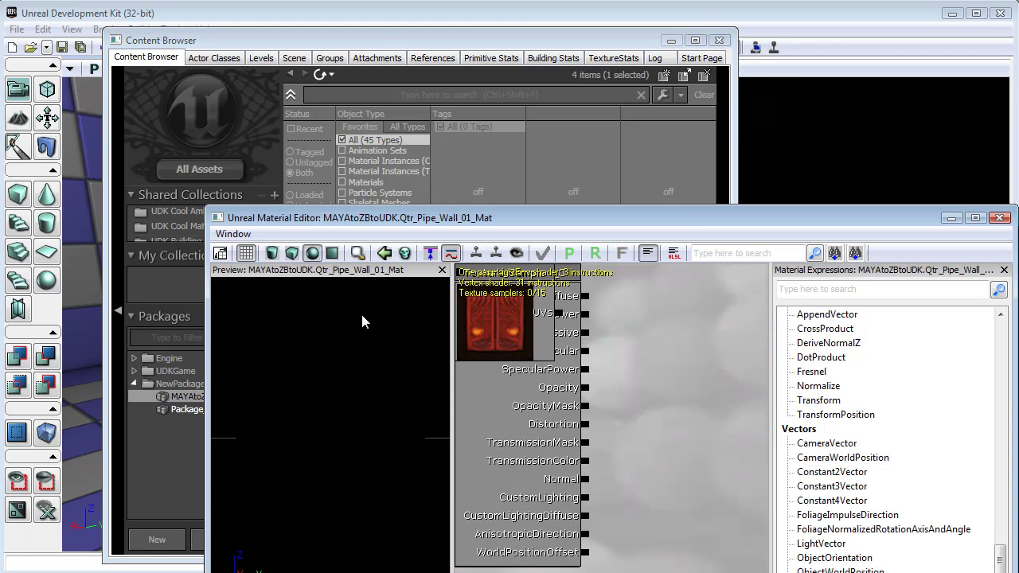
left_click_drag(690, 212, 655, 13)
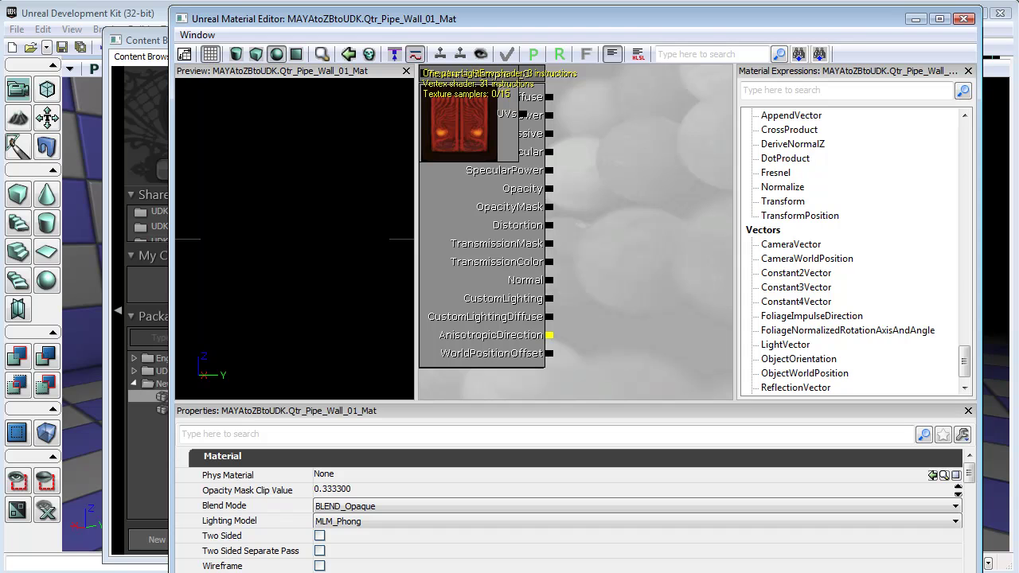
left_click_drag(677, 401, 677, 353)
Move the Texture Sample node clear of the material node and connect its combined colour output to Diffuse.
scroll(624, 201, "down", 4)
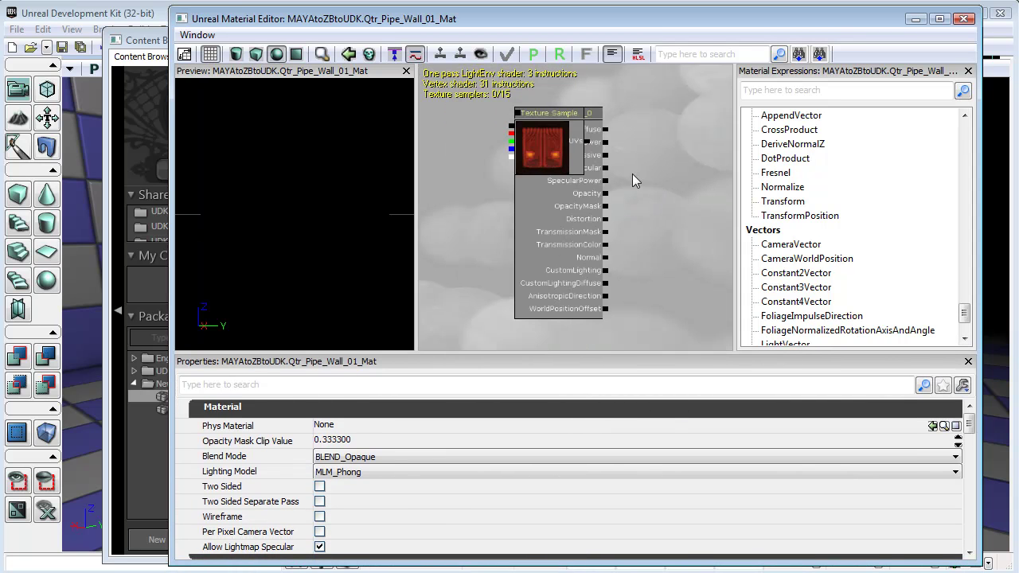
left_click(549, 155)
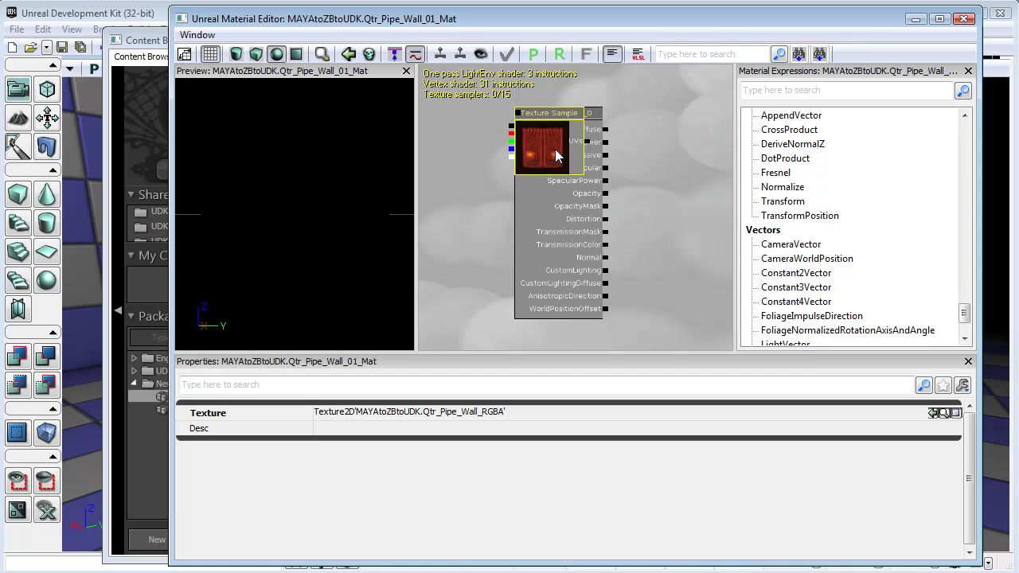
left_click_drag(552, 155, 653, 147)
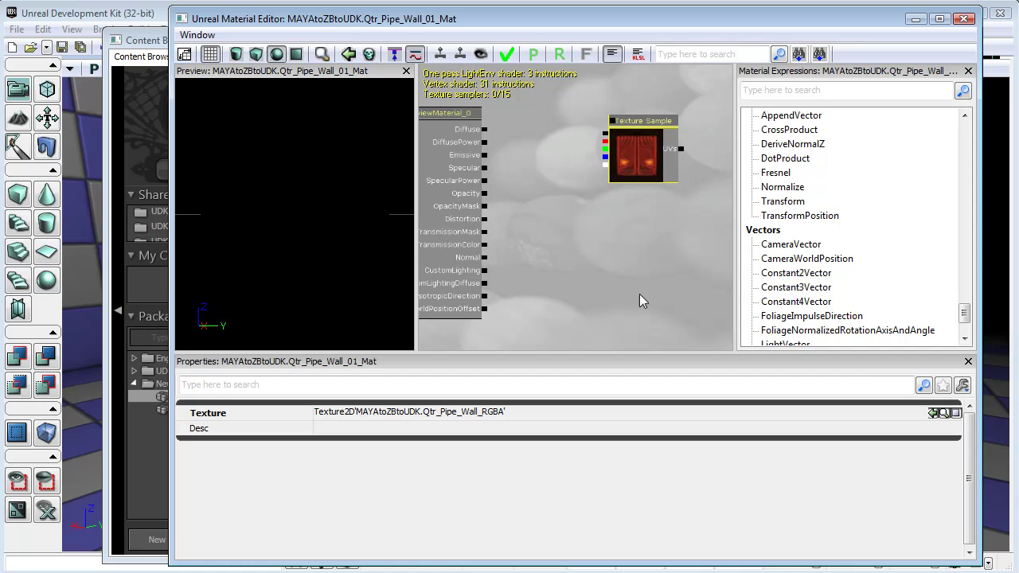
left_click_drag(611, 261, 637, 262)
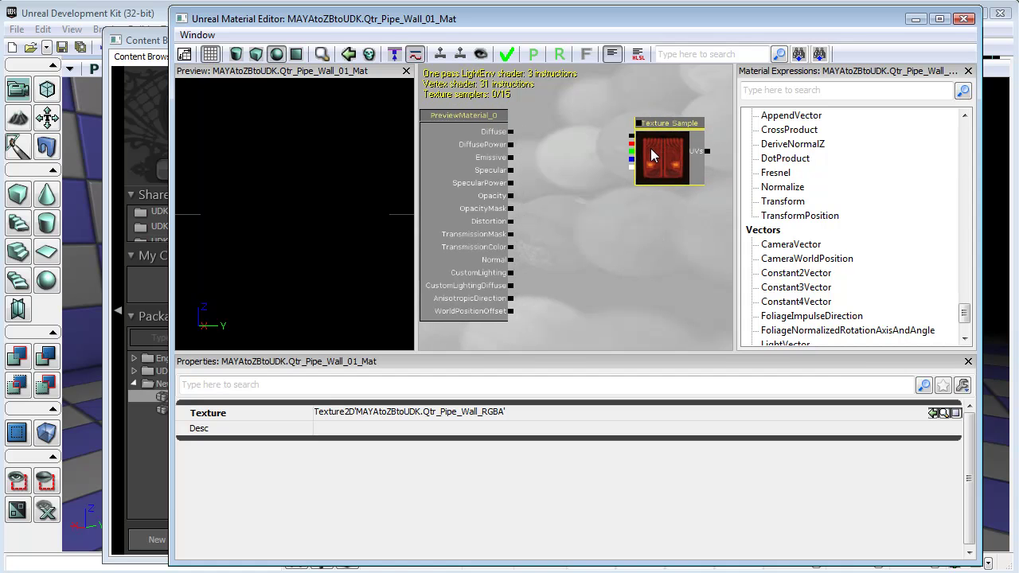
mouse_move(654, 155)
left_mouse_down()
mouse_move(655, 164)
mouse_move(705, 175)
mouse_move(680, 139)
mouse_move(650, 133)
mouse_move(648, 151)
mouse_move(653, 140)
left_mouse_up()
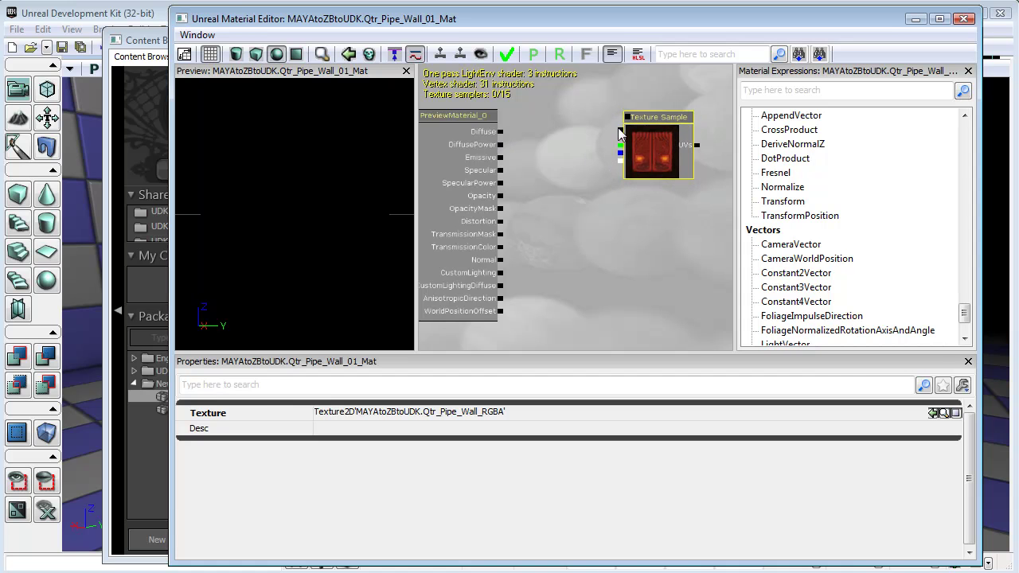
left_click_drag(622, 135, 502, 137)
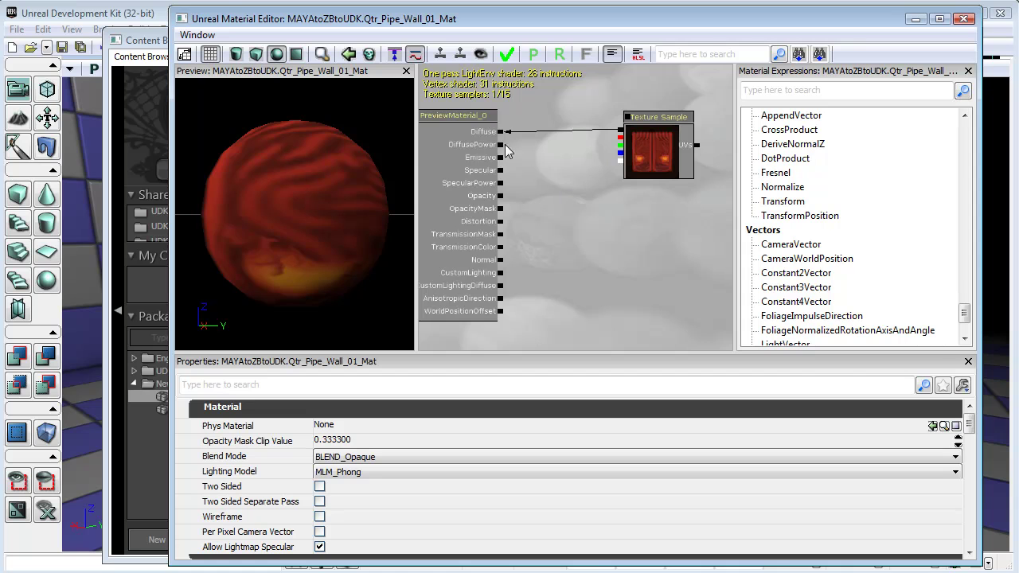
Use the UGDC_Qtr_Pipe_01 static mesh as the preview mesh in the Material Editor.
left_click_drag(299, 326, 319, 48)
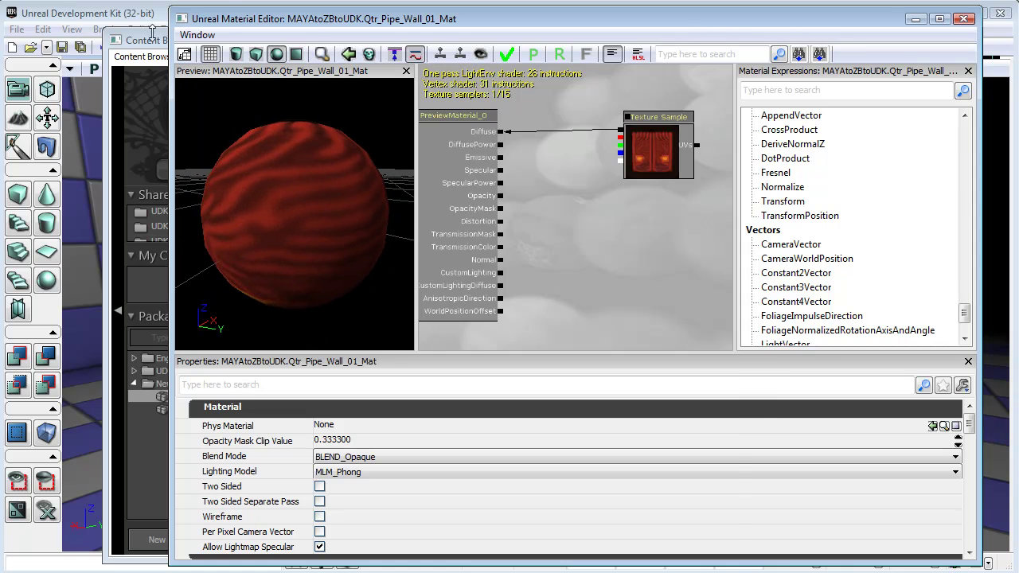
left_click(154, 40)
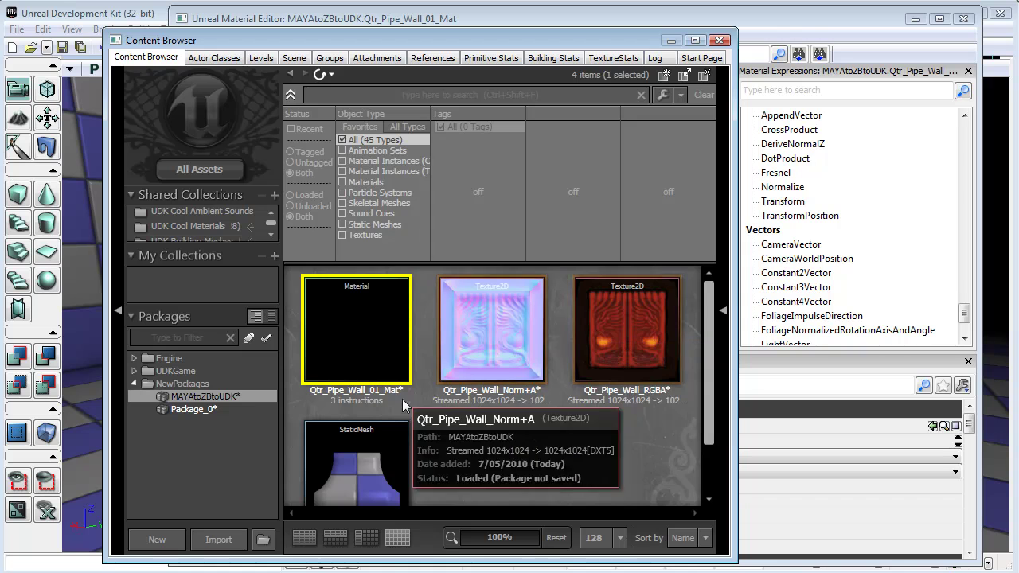
left_click(358, 454)
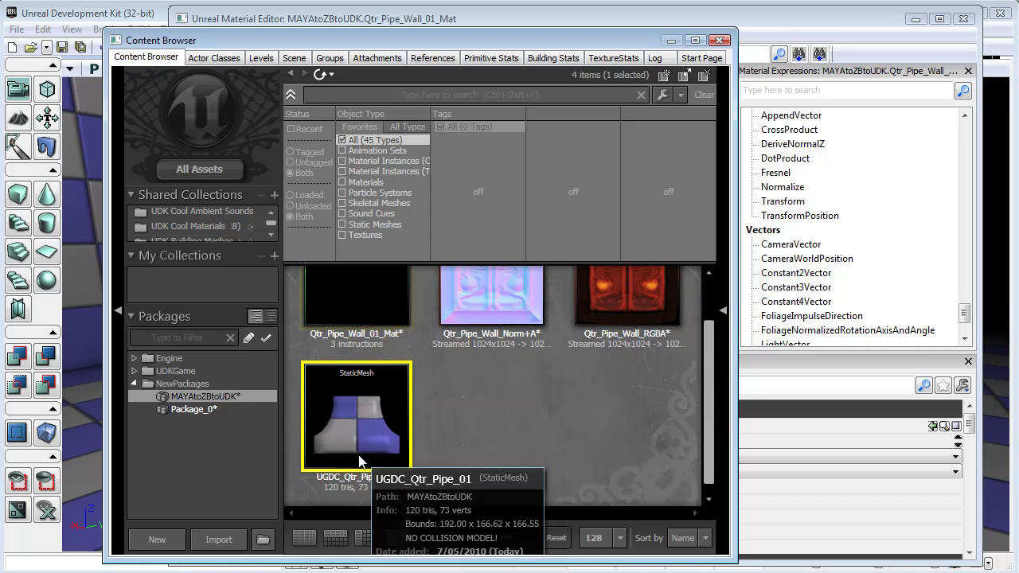
left_click(580, 21)
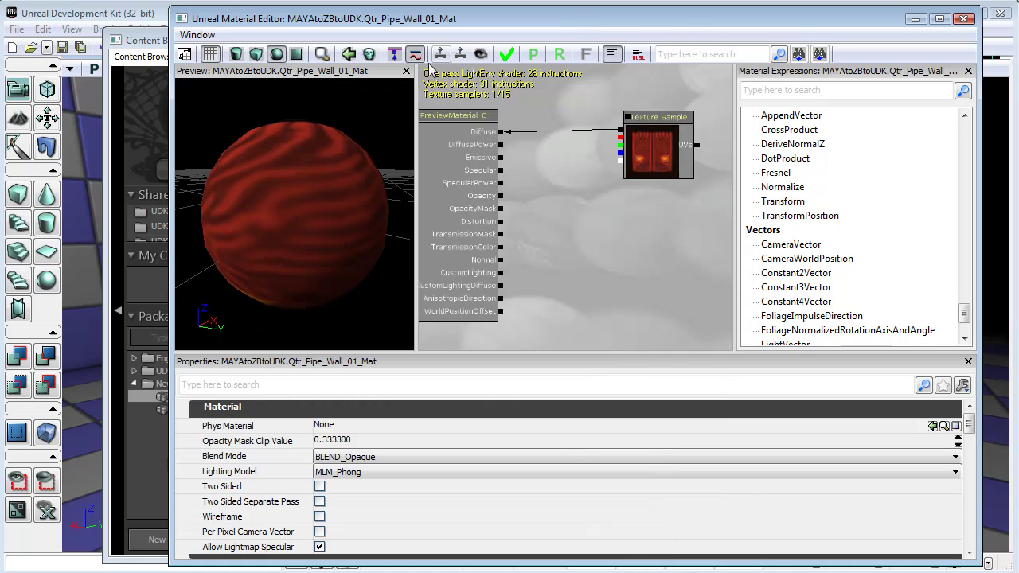
left_click(347, 54)
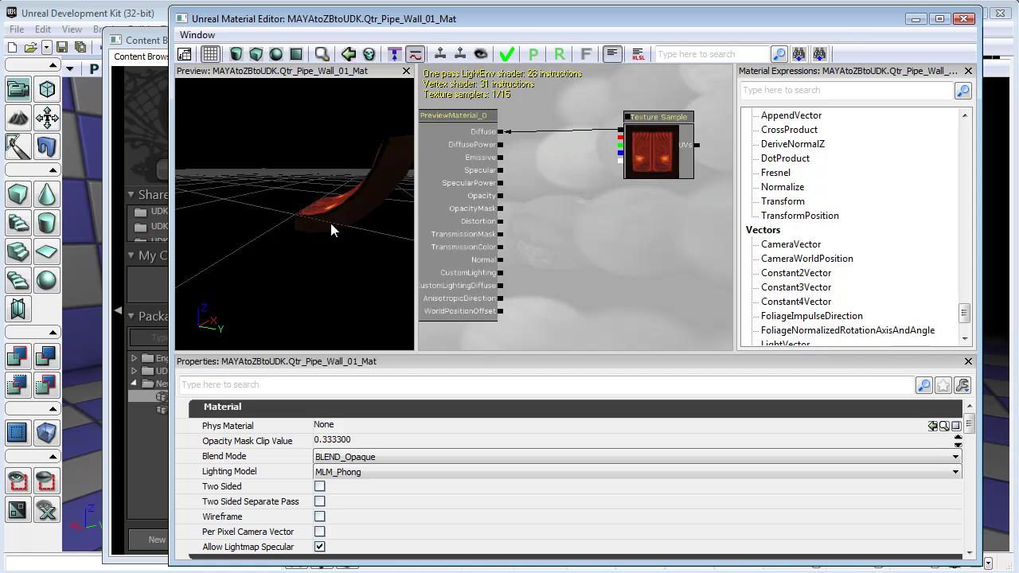
Connect the alpha output of the Qtr_Pipe_Wall_RGBA texture sample to Emissive and check the glow on the preview mesh.
left_click_drag(229, 208, 302, 216)
right_click_drag(303, 216, 302, 193)
left_click_drag(244, 324, 269, 359)
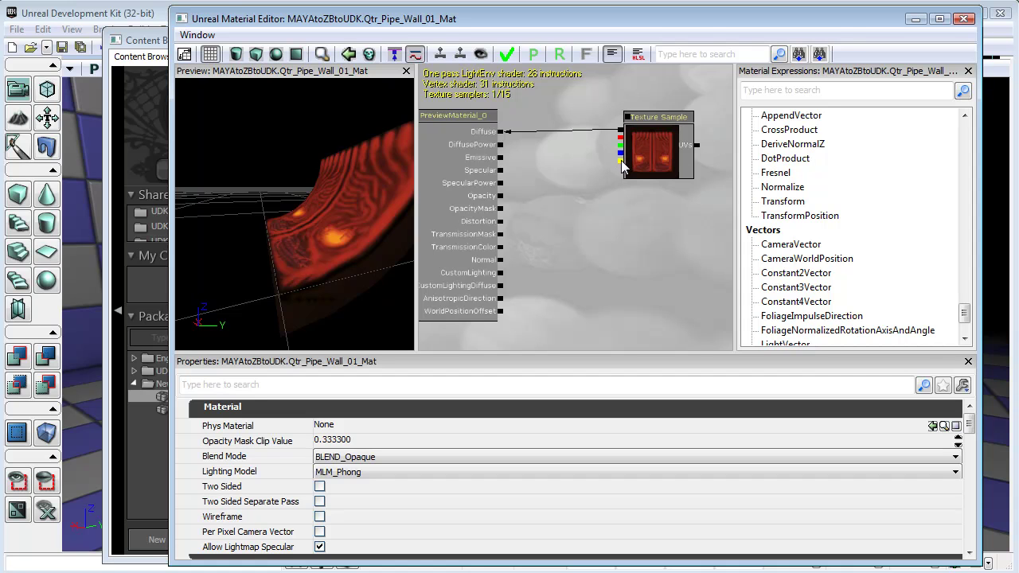
left_click_drag(620, 164, 501, 159)
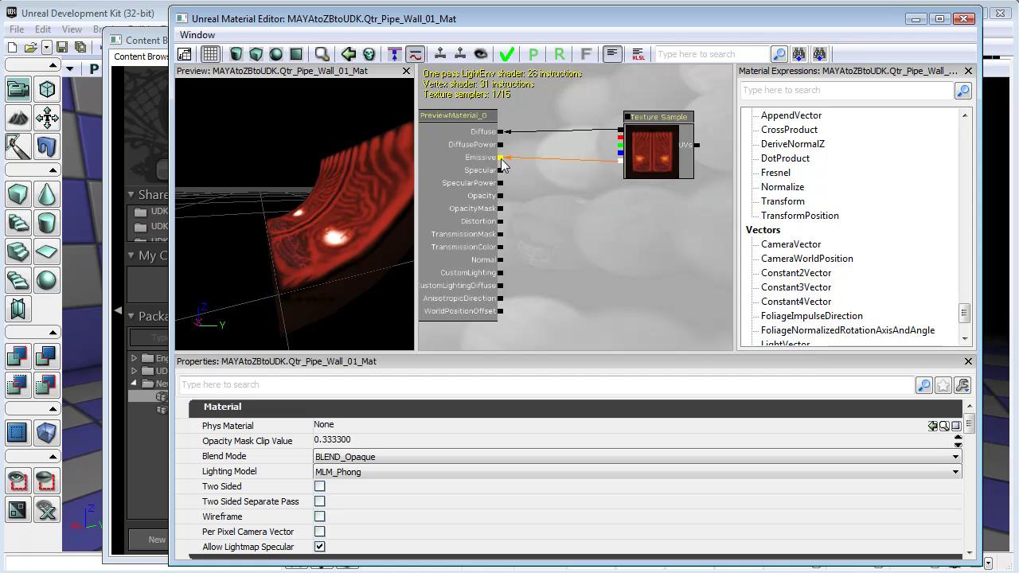
left_click_drag(233, 288, 378, 270)
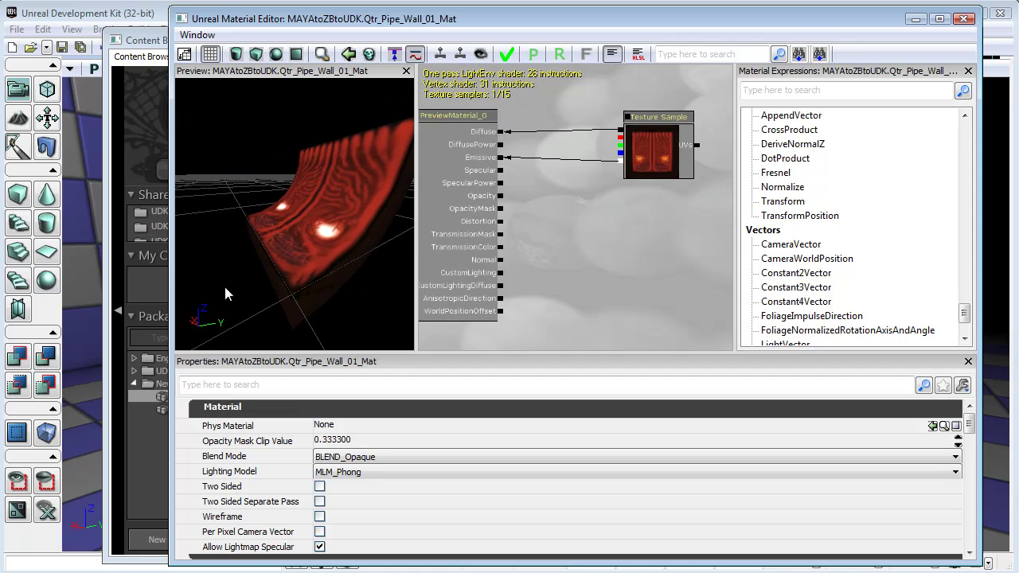
Add a Texture Sample node for the Qtr_Pipe_Wall_Norm+A texture below the existing sample in the material graph.
left_click(152, 41)
left_click(475, 284)
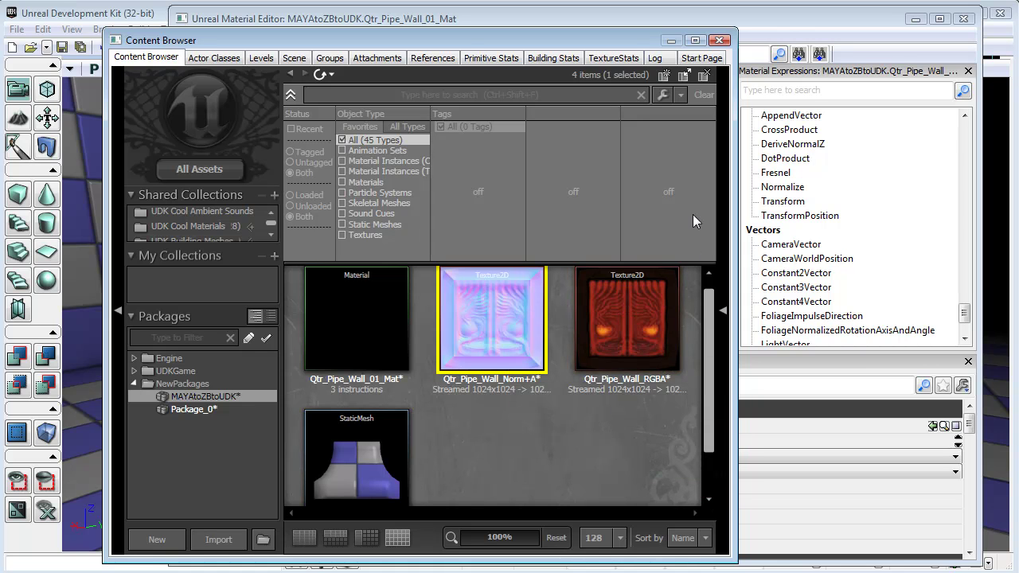
left_click(790, 20)
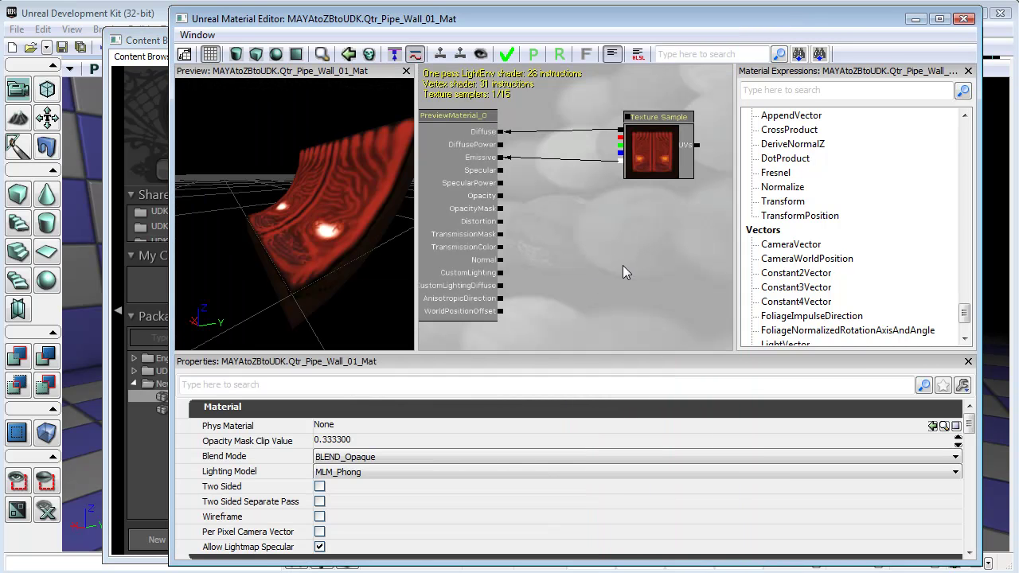
right_click(601, 263)
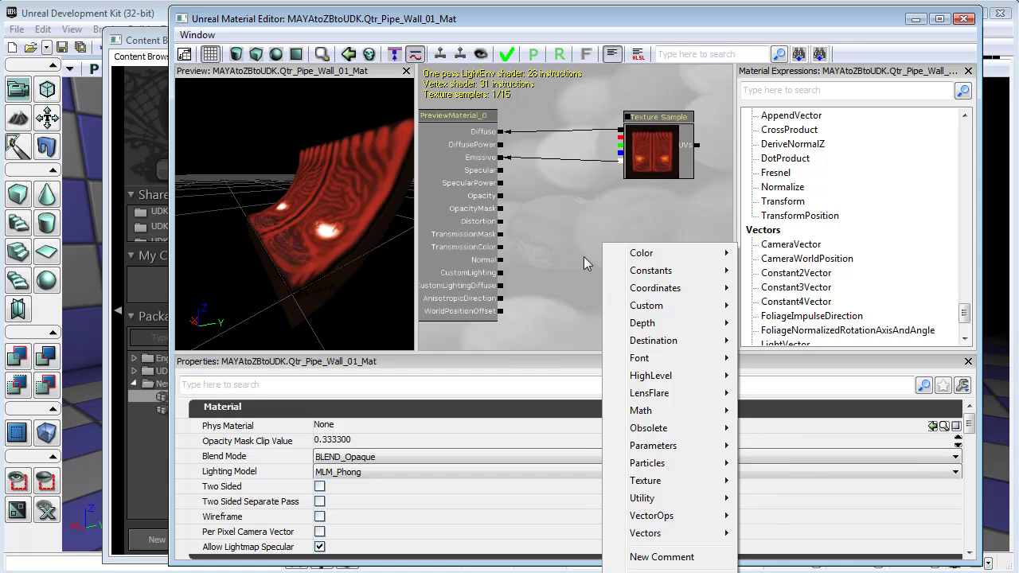
left_click(584, 256)
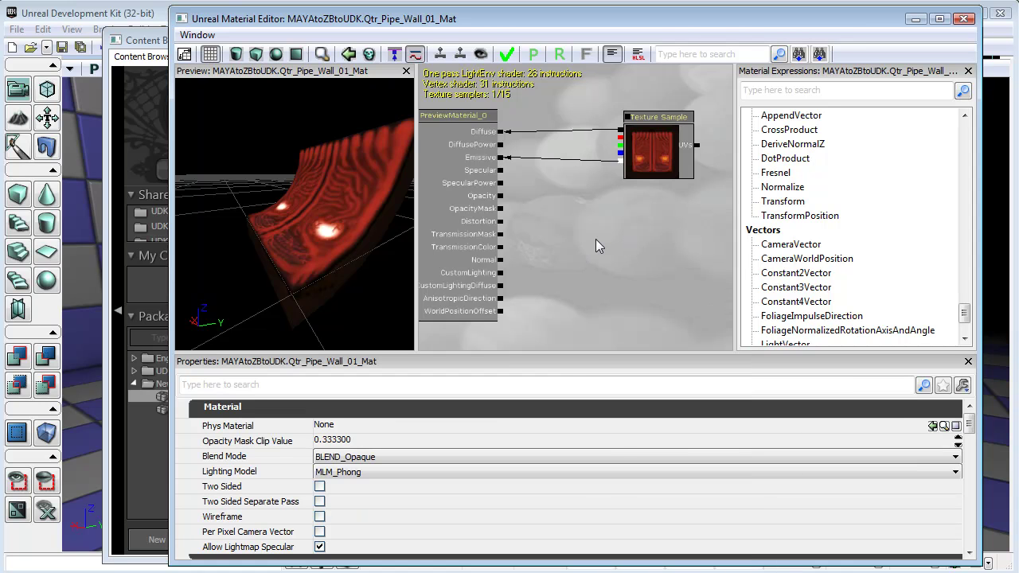
left_click(595, 239)
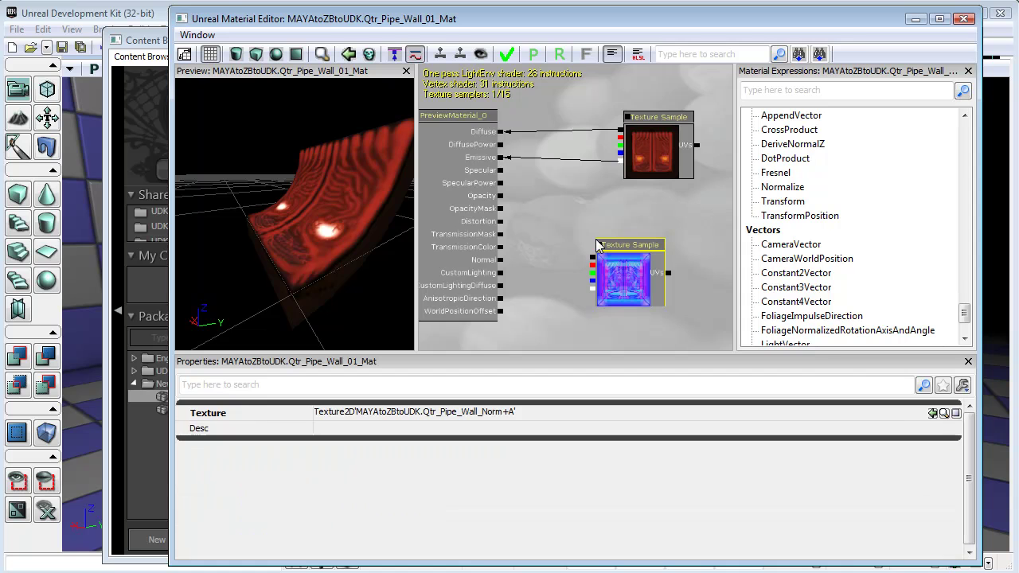
Connect the normal map sample's combined colour output to Normal and the RGBA sample's red channel to Specular.
left_click_drag(628, 253, 594, 241)
left_click_drag(521, 269, 506, 263)
mouse_move(287, 285)
left_mouse_down()
mouse_move(192, 292)
mouse_move(182, 269)
mouse_move(295, 285)
left_mouse_up()
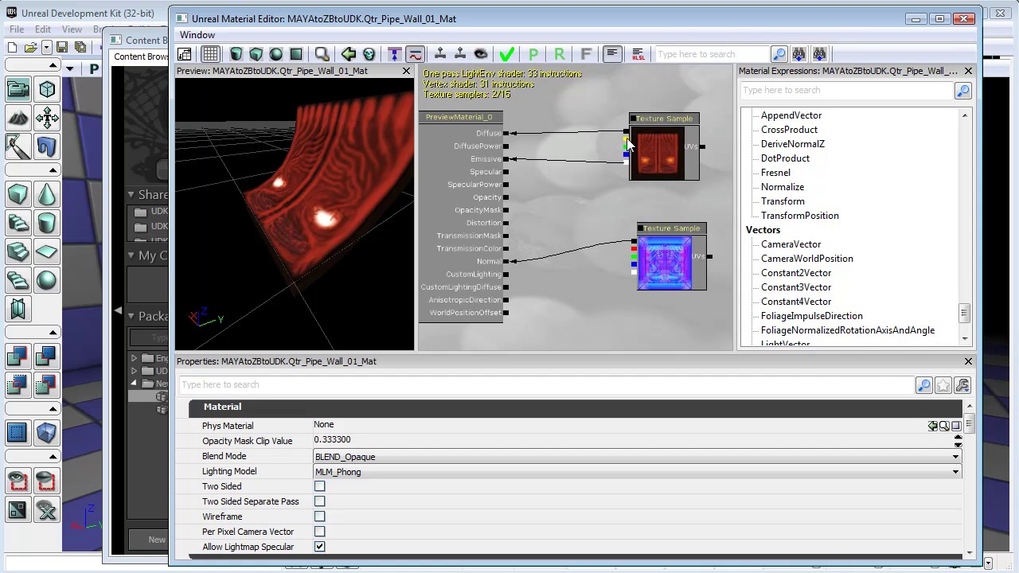
left_click_drag(621, 139, 507, 177)
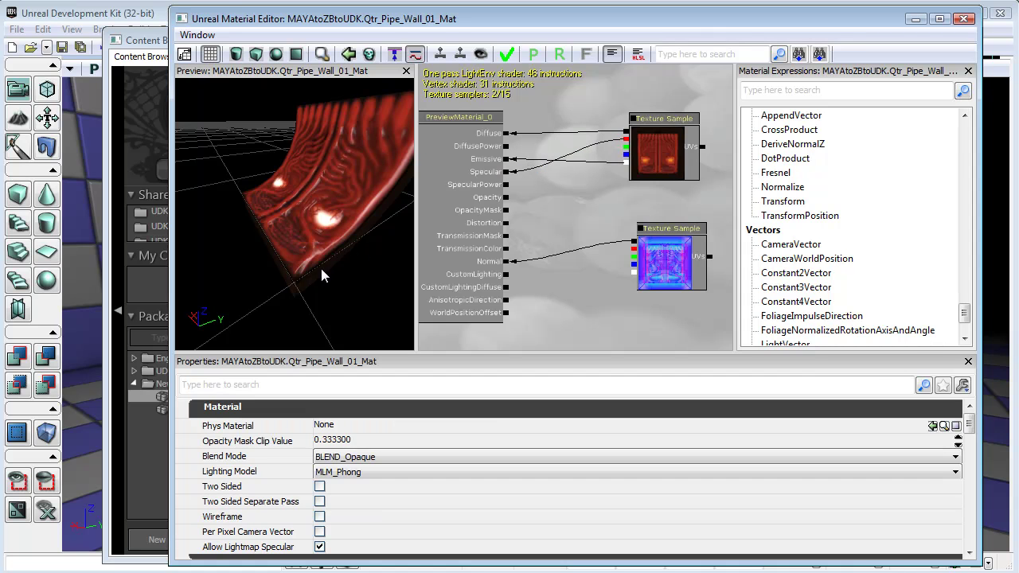
left_click_drag(254, 278, 386, 231)
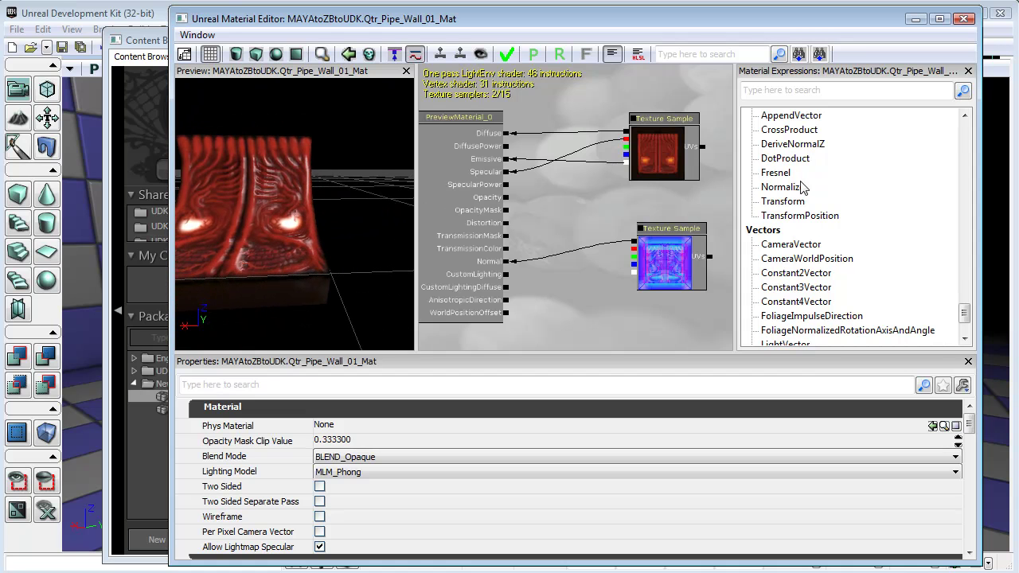
Close the Material Expressions list and widen the preview to examine the material on the quarter pipe from several angles and distances.
left_click(967, 71)
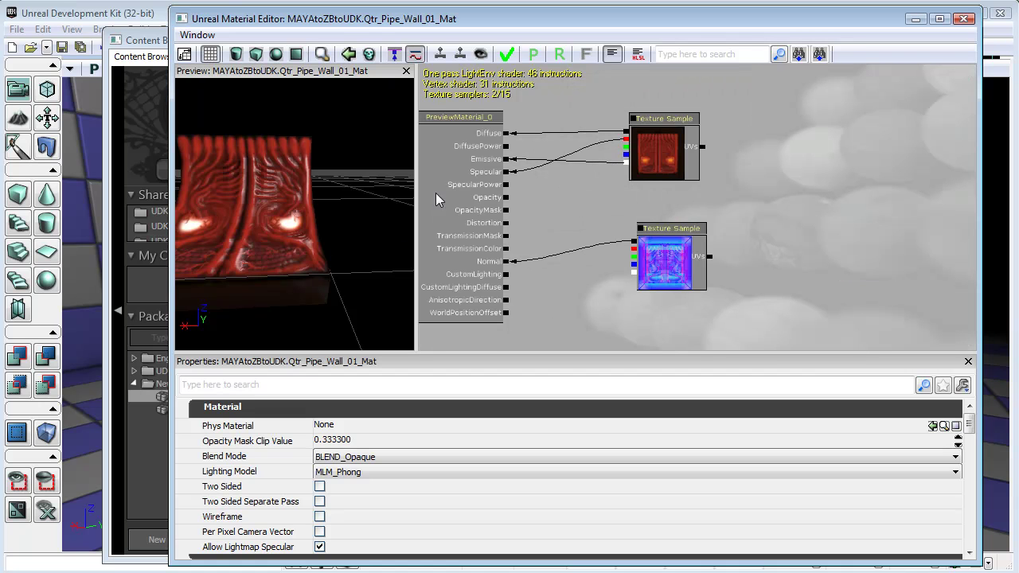
left_click_drag(415, 185, 521, 191)
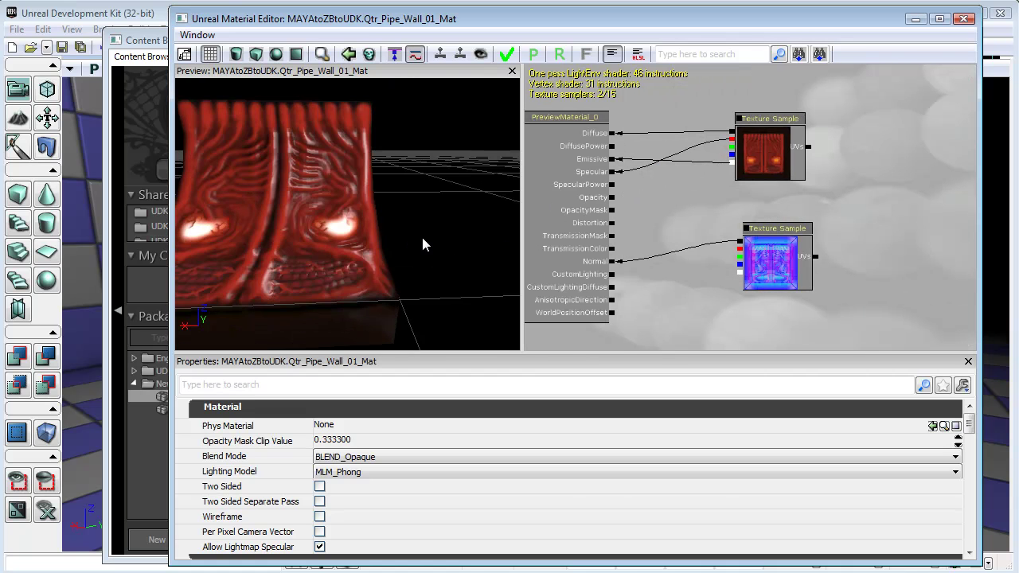
left_click_drag(382, 239, 448, 247)
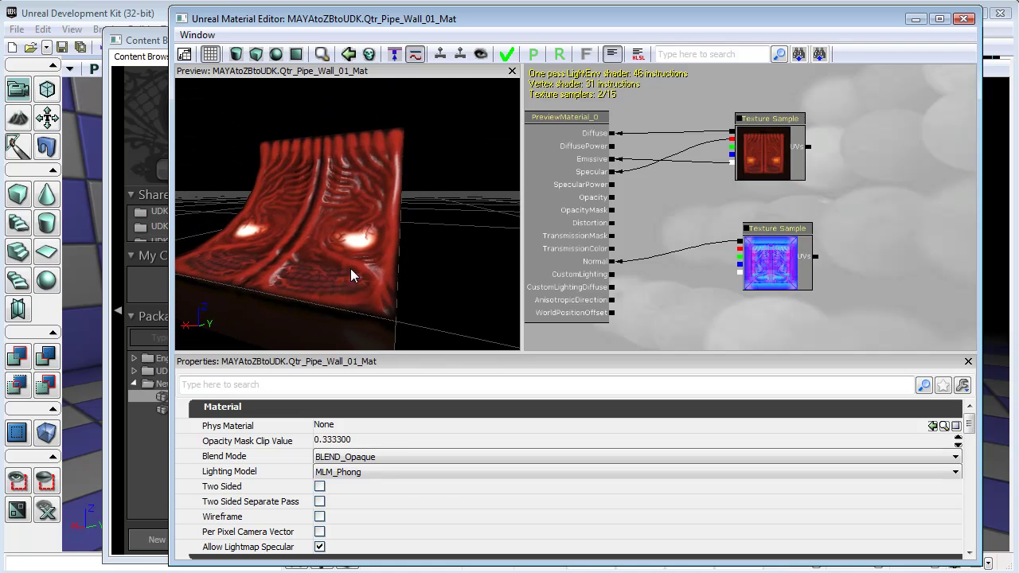
mouse_move(318, 272)
right_mouse_down()
mouse_move(318, 235)
mouse_move(299, 275)
right_mouse_up()
left_click_drag(299, 275, 339, 273)
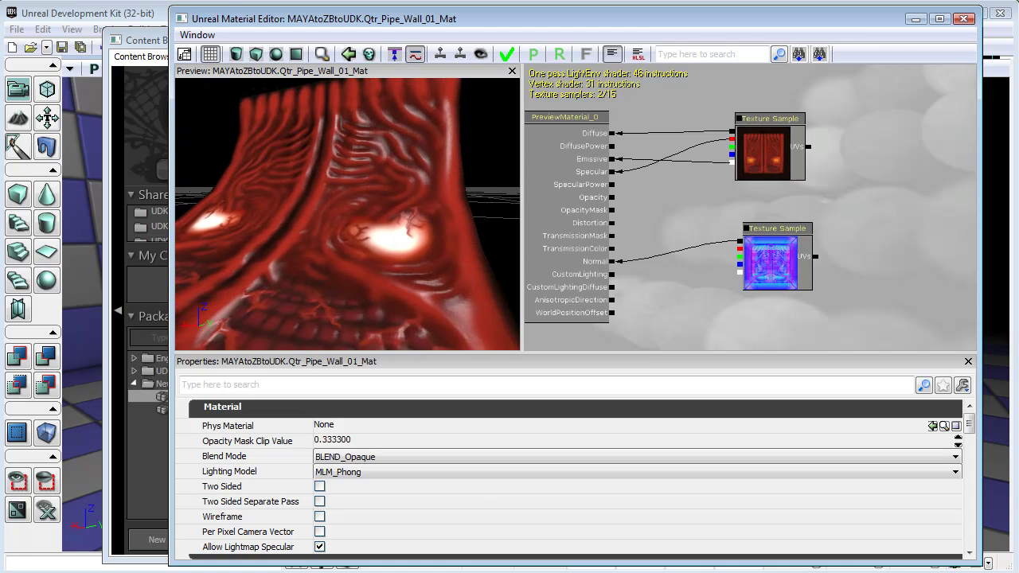
right_click_drag(380, 270, 407, 249)
left_click_drag(408, 250, 321, 249)
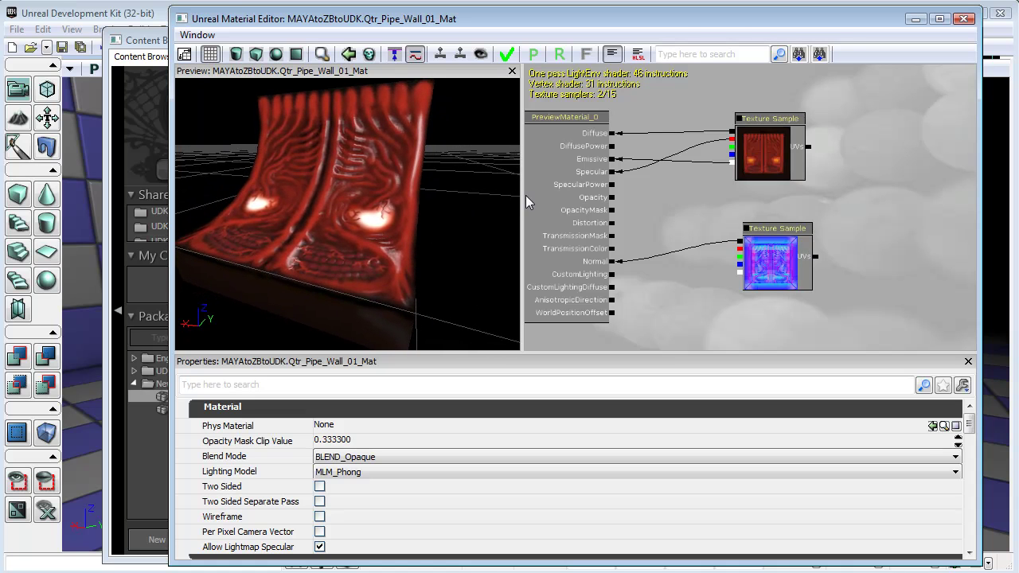